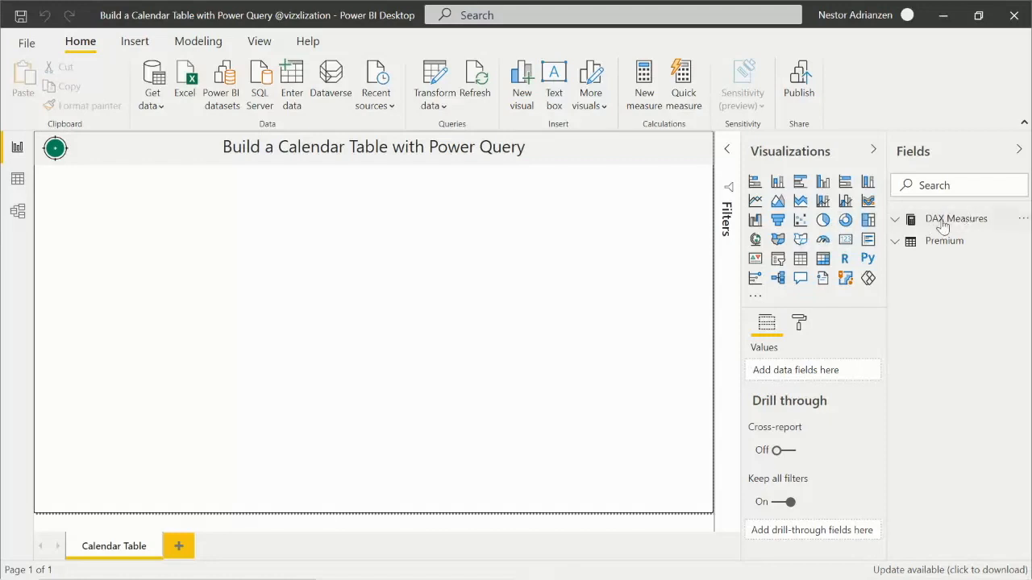
# Create a measure in the DAX Measures table with the formula Min = MIN(Premium[Claim Date])
pyautogui.rightClick(951, 226)
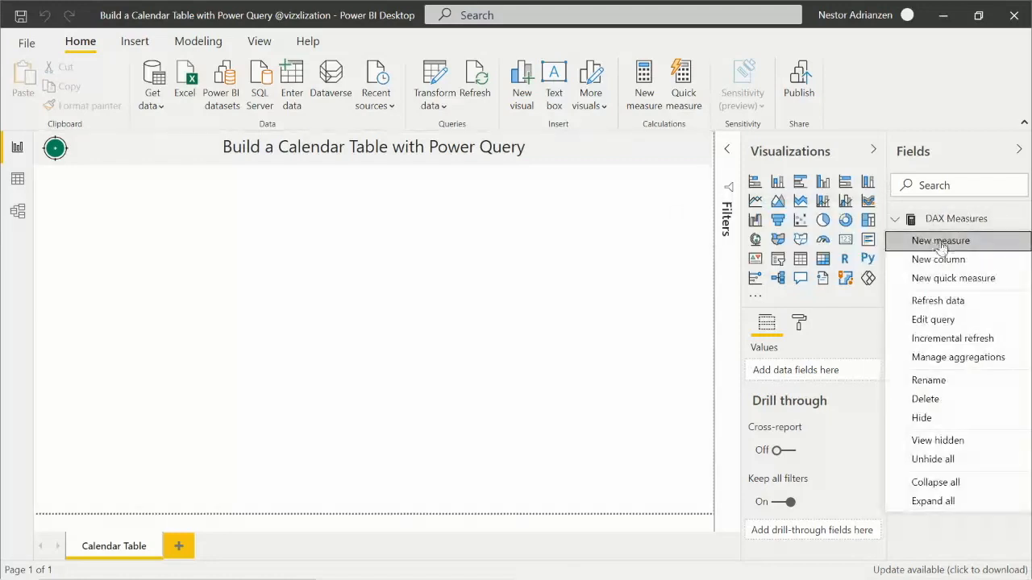
pyautogui.click(940, 241)
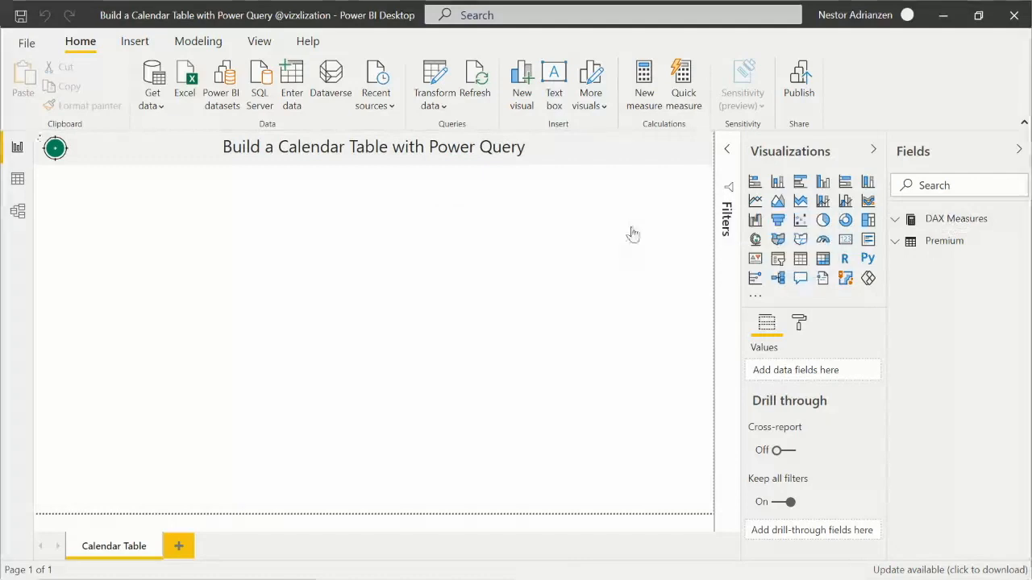
pyautogui.write('Min')
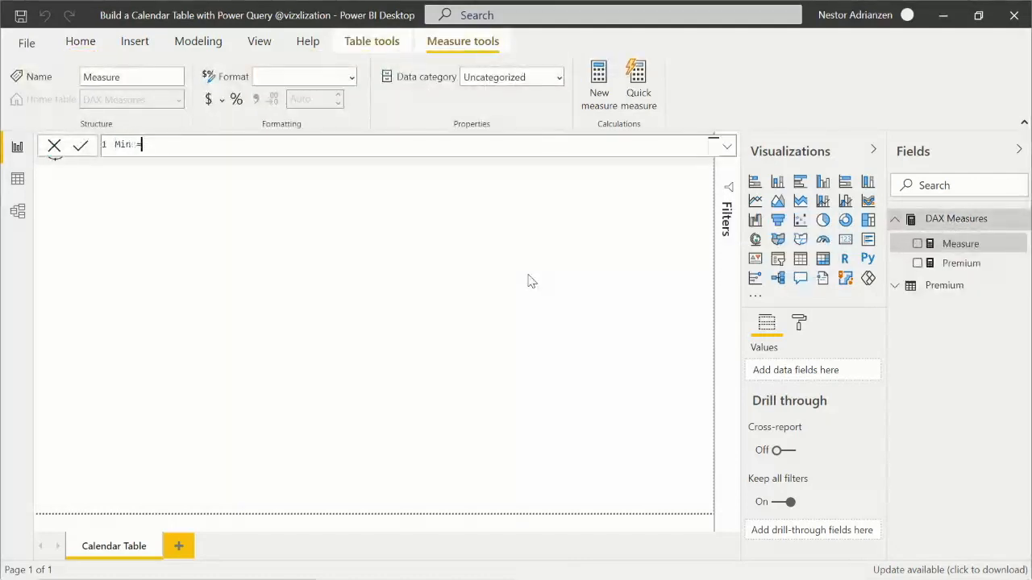
pyautogui.write(' = mi')
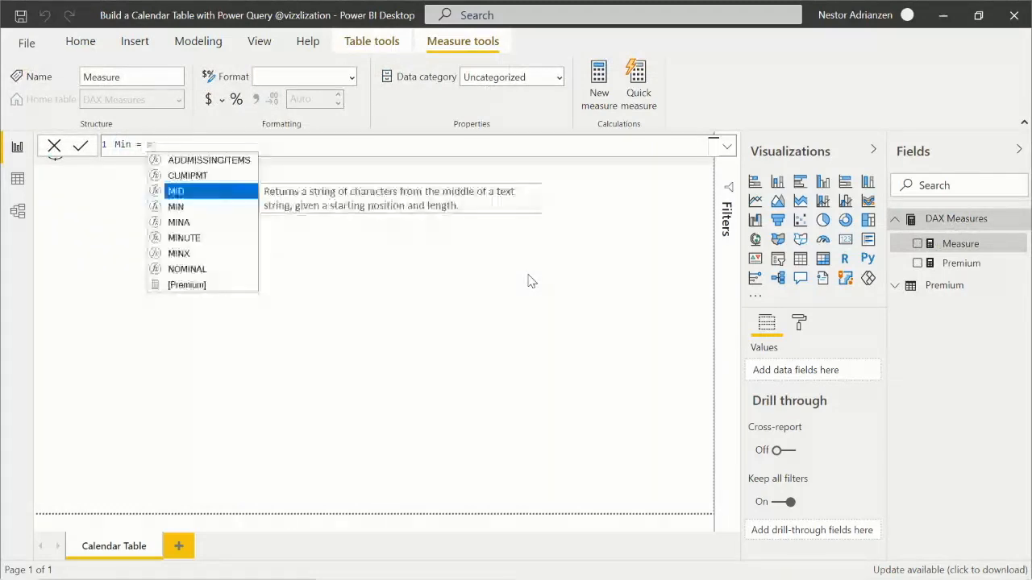
pyautogui.write('n(date')
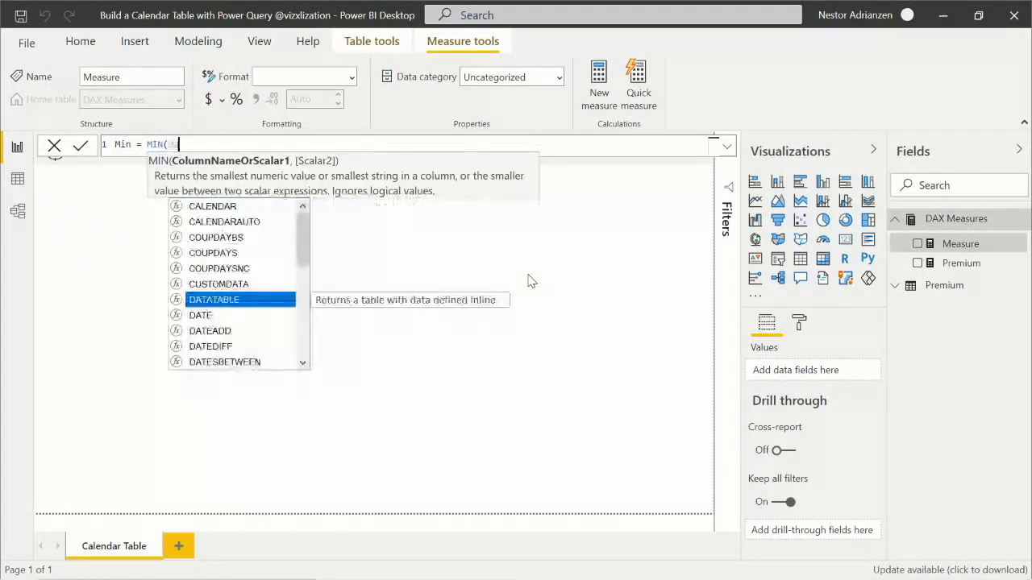
pyautogui.press('BackSpace')
pyautogui.press('BackSpace')
pyautogui.press('BackSpace')
pyautogui.press('BackSpace')
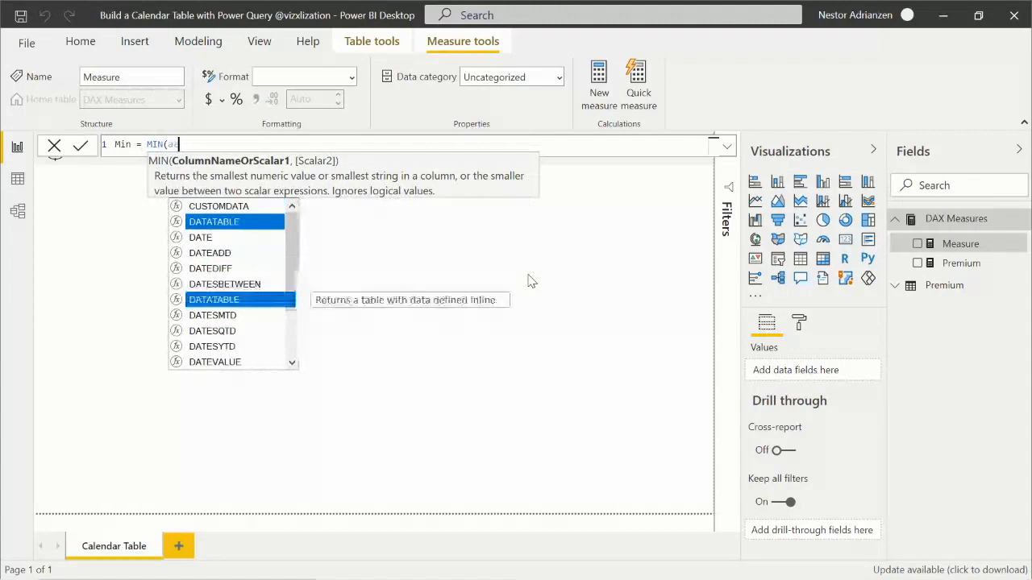
pyautogui.write('claim')
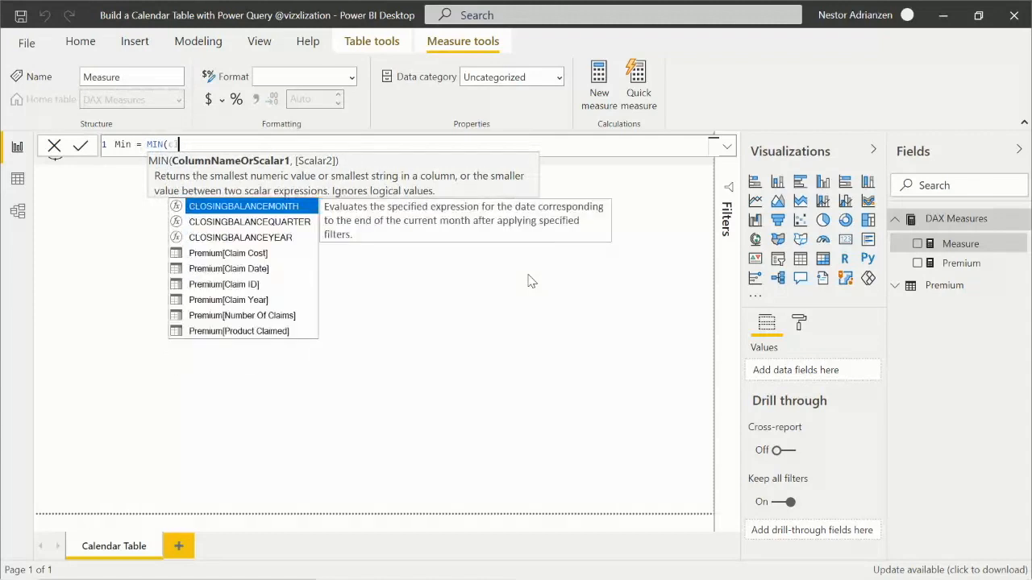
pyautogui.press('Down')
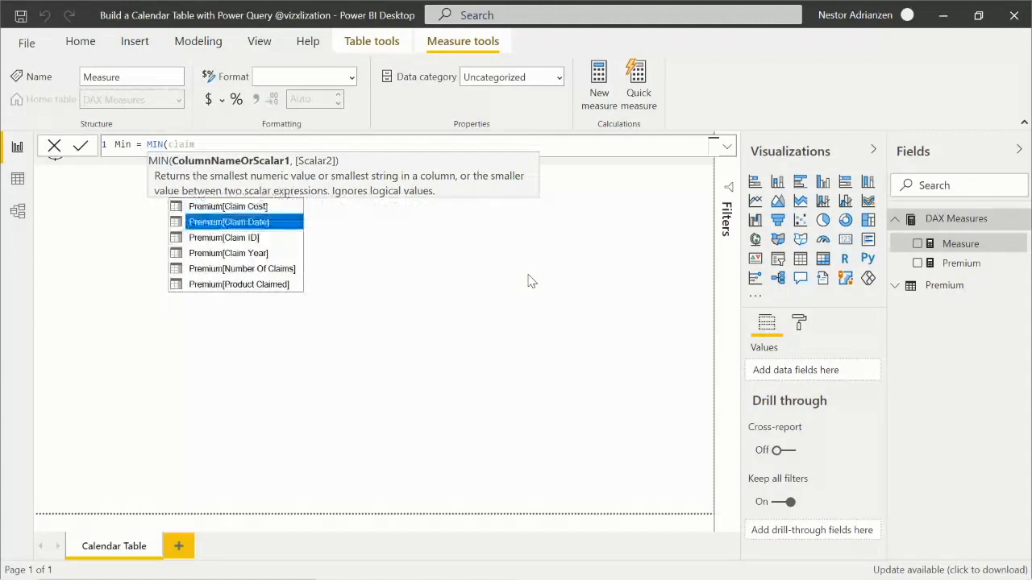
pyautogui.press('Tab')
pyautogui.write(')')
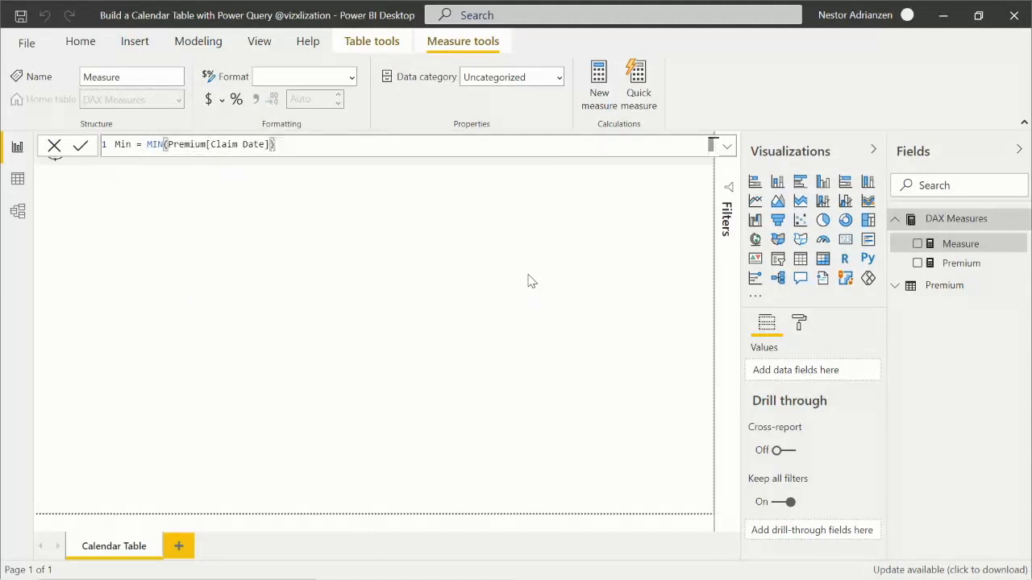
pyautogui.press('Return')
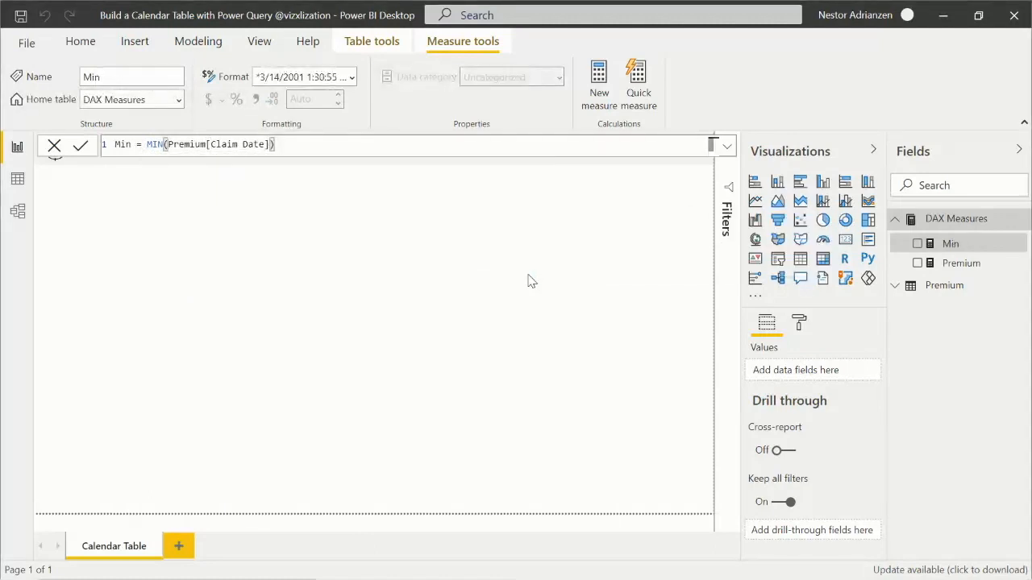
# Copy the whole Min formula and paste it into another new measure in the DAX Measures table
pyautogui.click(303, 144)
pyautogui.moveTo(303, 143); pyautogui.dragTo(97, 143)
pyautogui.hotkey('ctrl', 'c')
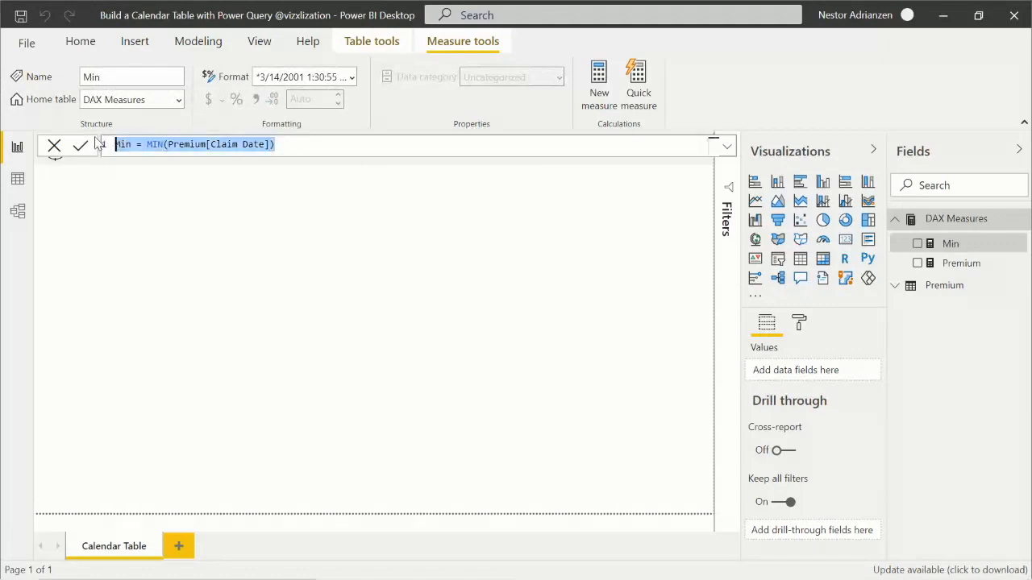
pyautogui.rightClick(955, 219)
pyautogui.press('Escape')
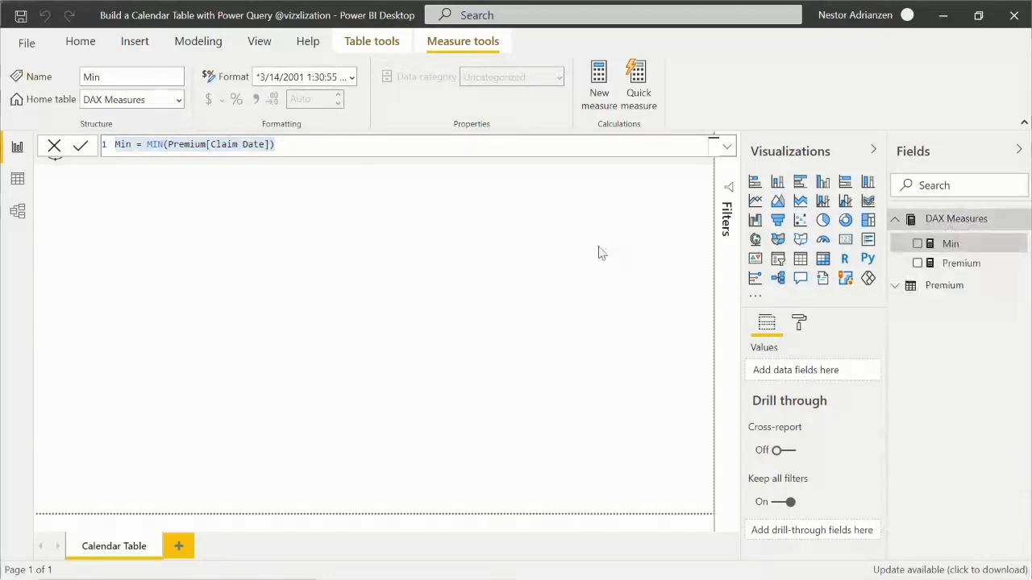
pyautogui.hotkey('ctrl', 'v')
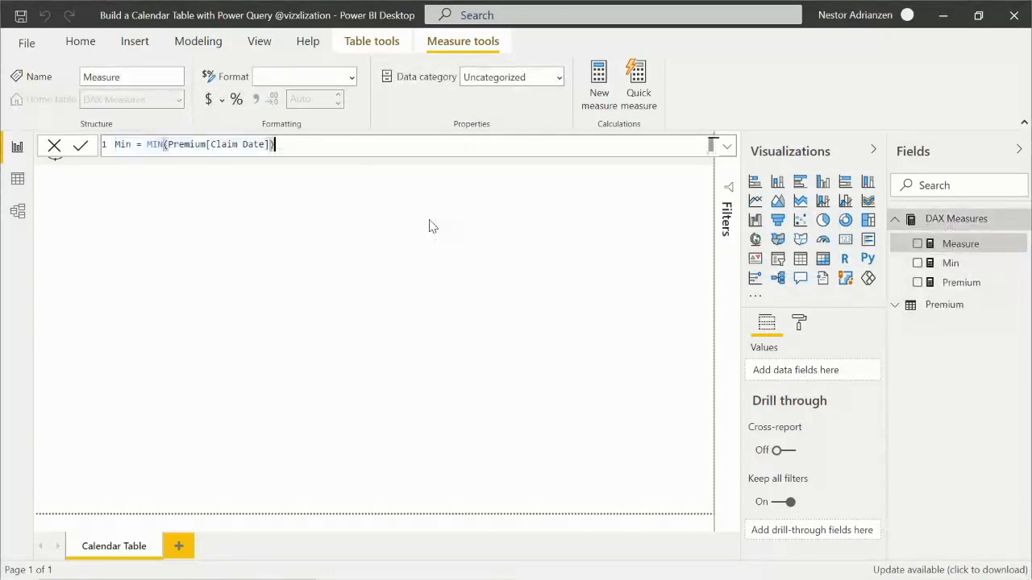
# Edit the pasted formula to Max = MAX(Premium[Claim Date]) and commit the measure
pyautogui.doubleClick(129, 145)
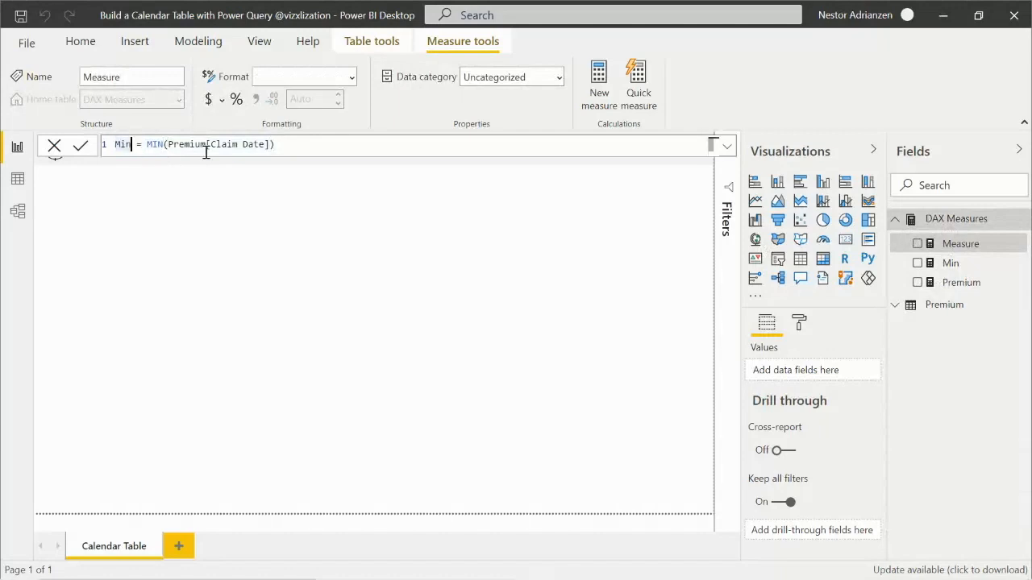
pyautogui.write('M')
pyautogui.write('ax')
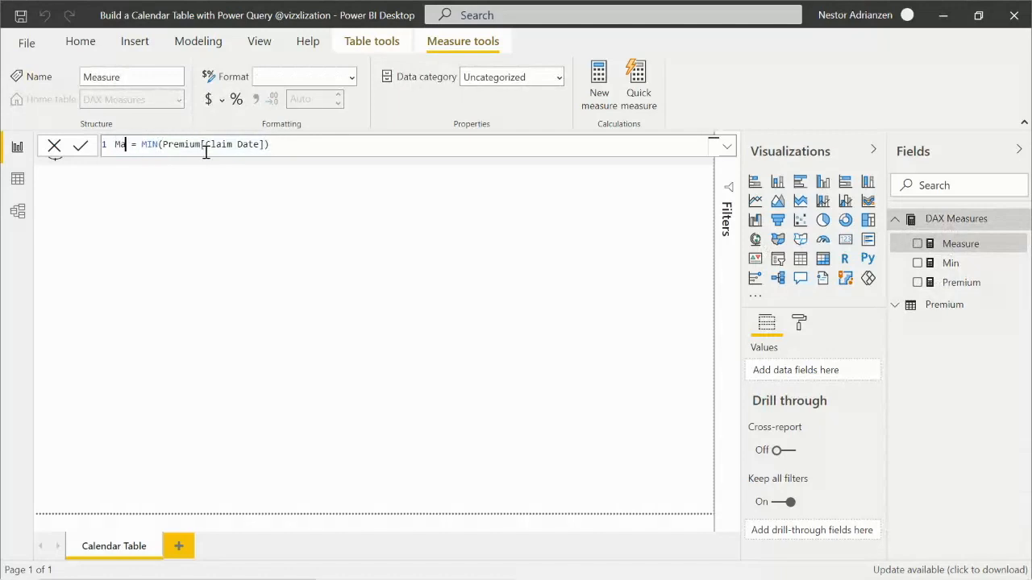
pyautogui.press('Right')
pyautogui.press('Right')
pyautogui.press('Right')
pyautogui.press('Right')
pyautogui.press('Right')
pyautogui.press('Right')
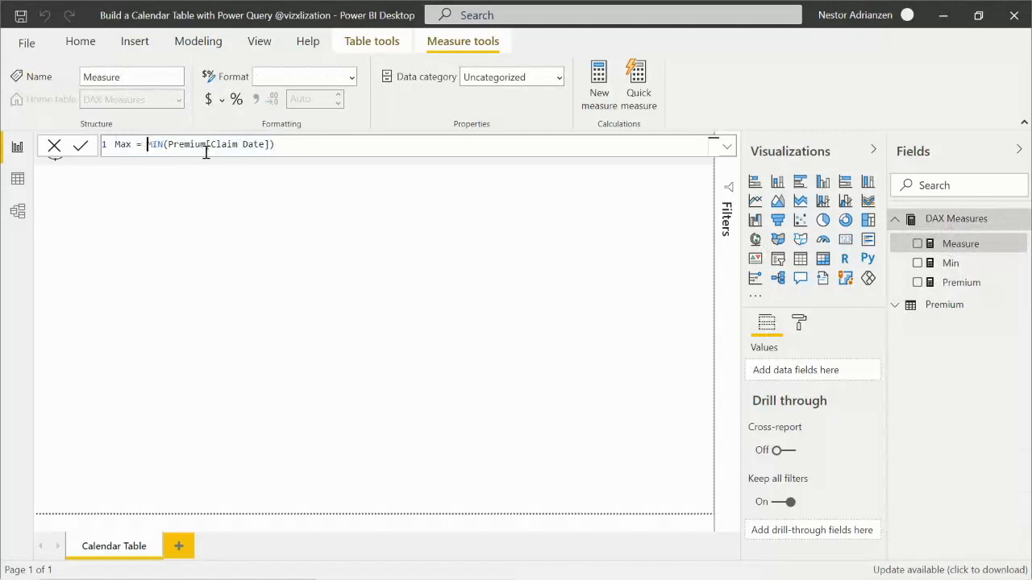
pyautogui.press('BackSpace')
pyautogui.press('BackSpace')
pyautogui.write('AX')
pyautogui.press('Right')
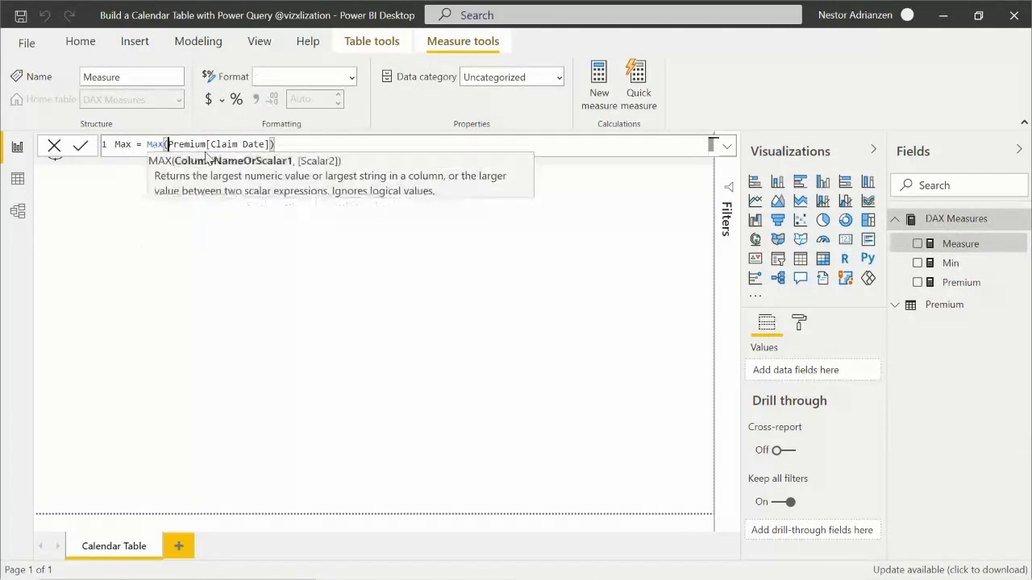
pyautogui.press('Return')
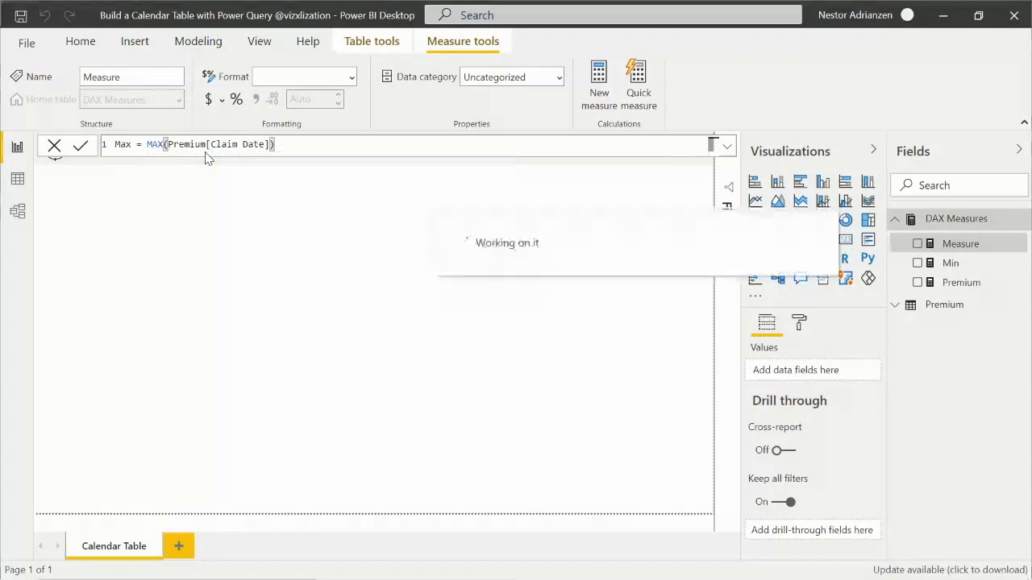
pyautogui.click(234, 220)
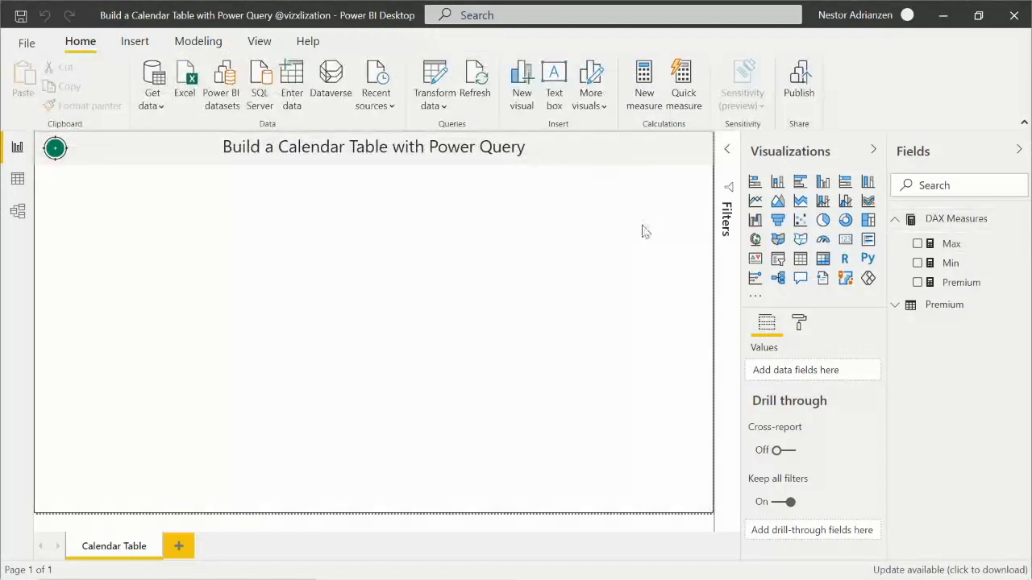
# Add a card visual showing the Min measure, narrow it to under half the page width and move it up beneath the page title
pyautogui.click(845, 239)
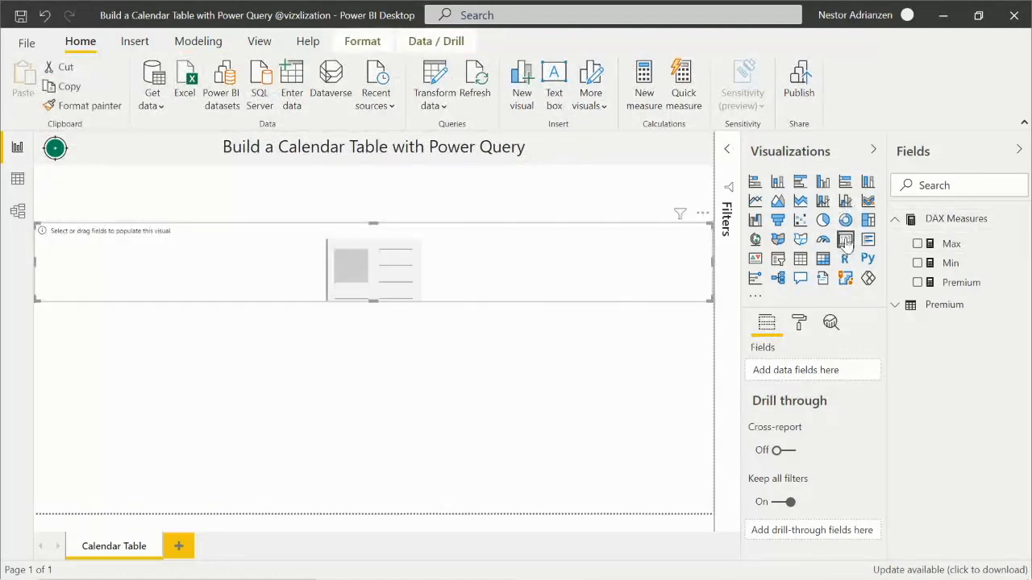
pyautogui.click(917, 264)
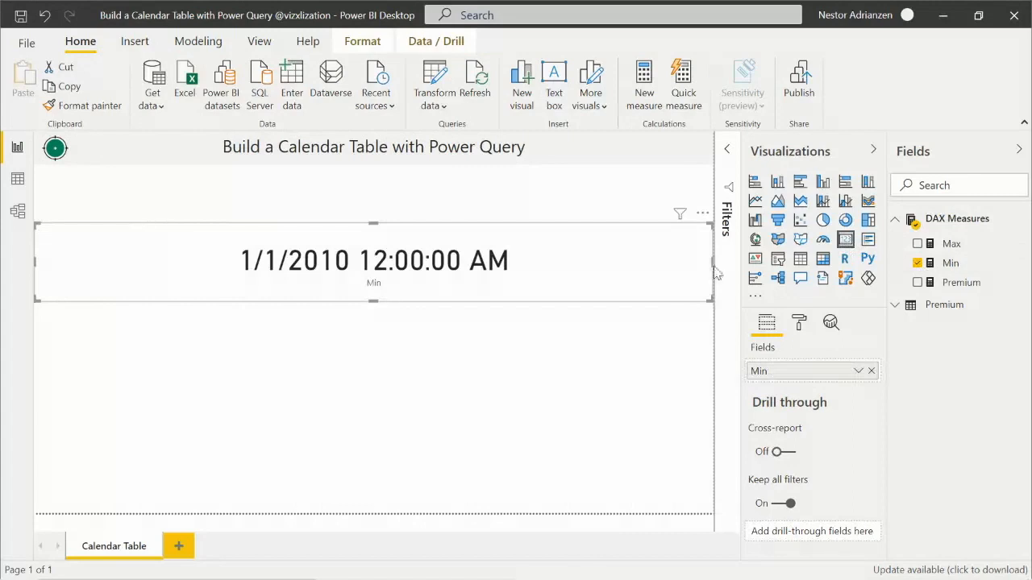
pyautogui.moveTo(710, 263); pyautogui.dragTo(293, 277)
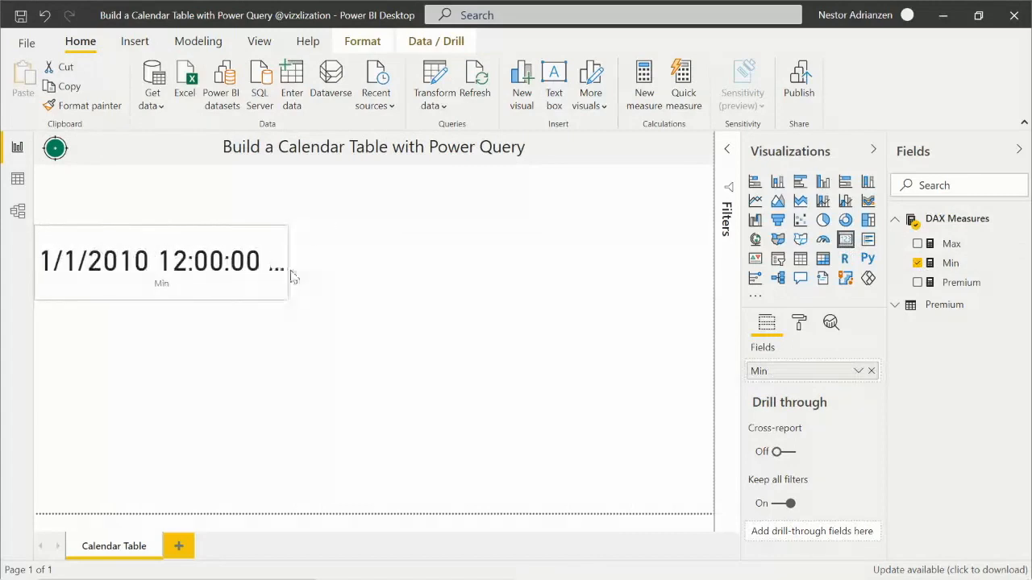
pyautogui.moveTo(169, 240); pyautogui.dragTo(165, 172)
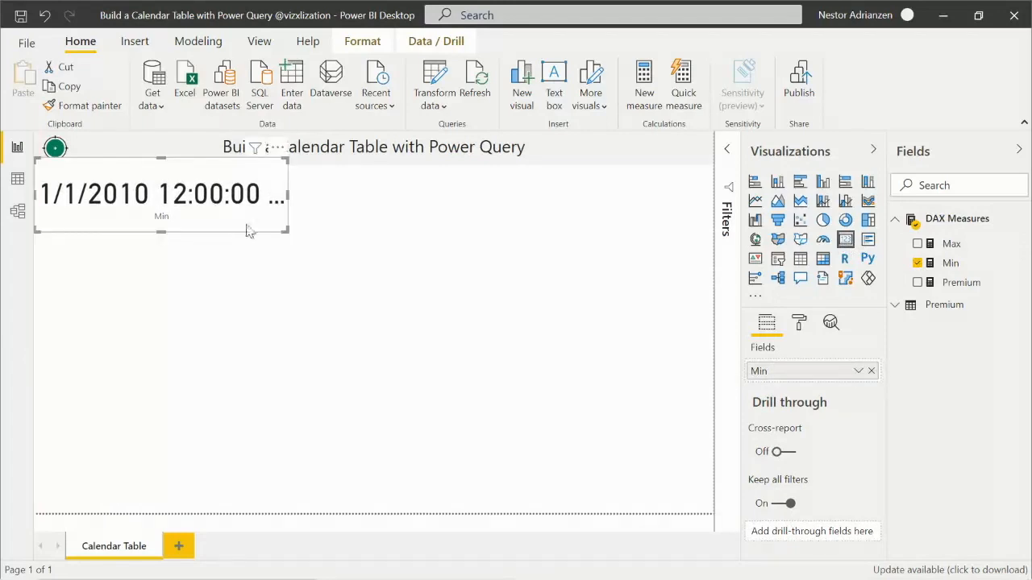
# Duplicate the Min card, place the copy beside the original and replace its field with the Max measure
pyautogui.hotkey('ctrl', 'c')
pyautogui.hotkey('ctrl', 'v')
pyautogui.moveTo(236, 195); pyautogui.dragTo(498, 203)
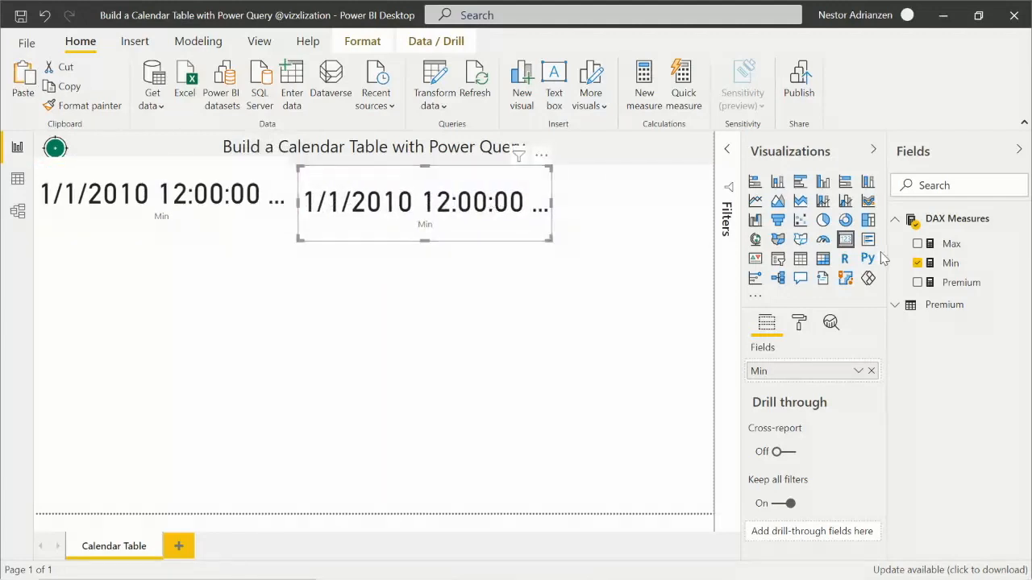
pyautogui.click(919, 266)
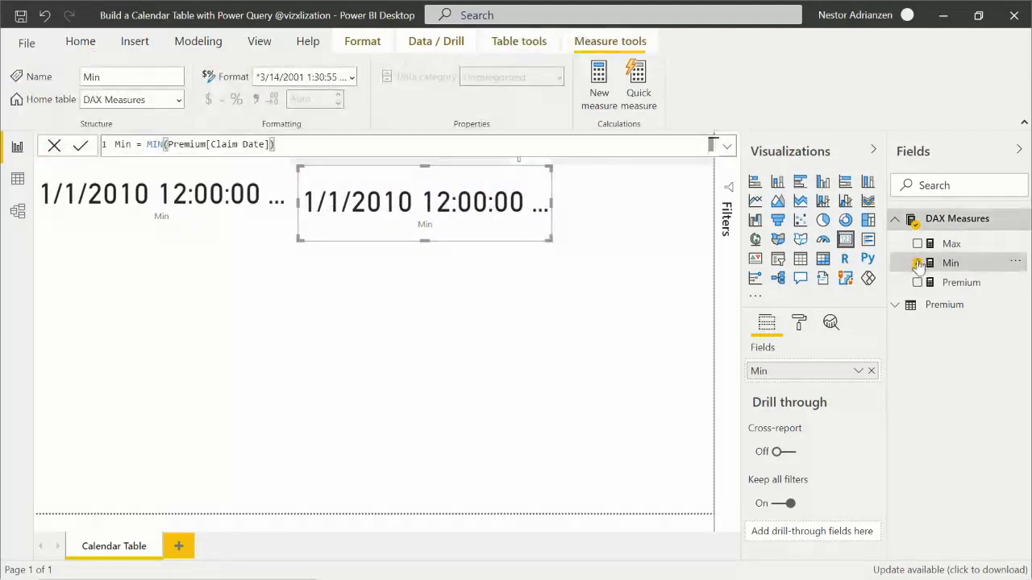
pyautogui.click(917, 263)
pyautogui.click(917, 243)
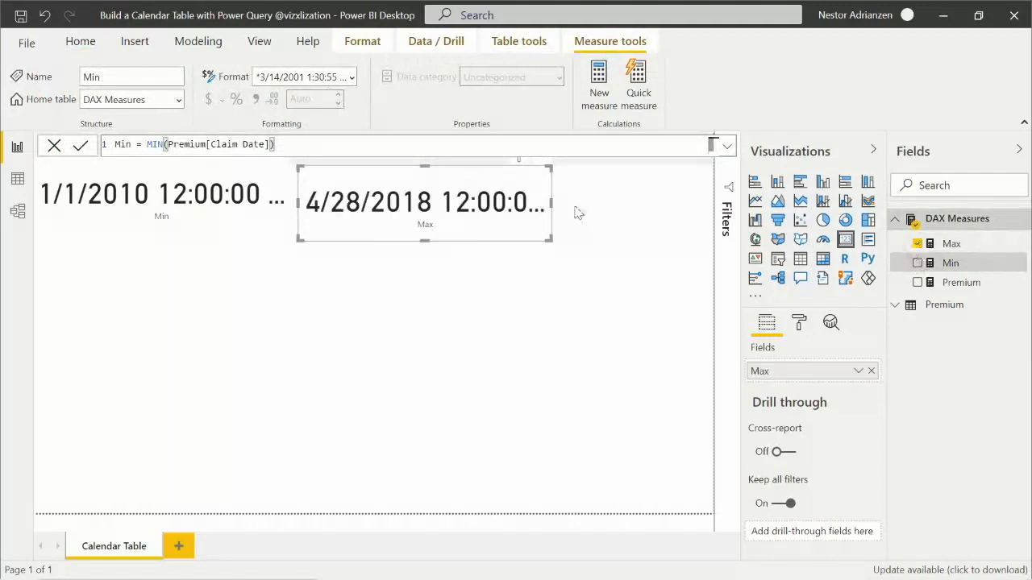
pyautogui.moveTo(482, 178); pyautogui.dragTo(532, 178)
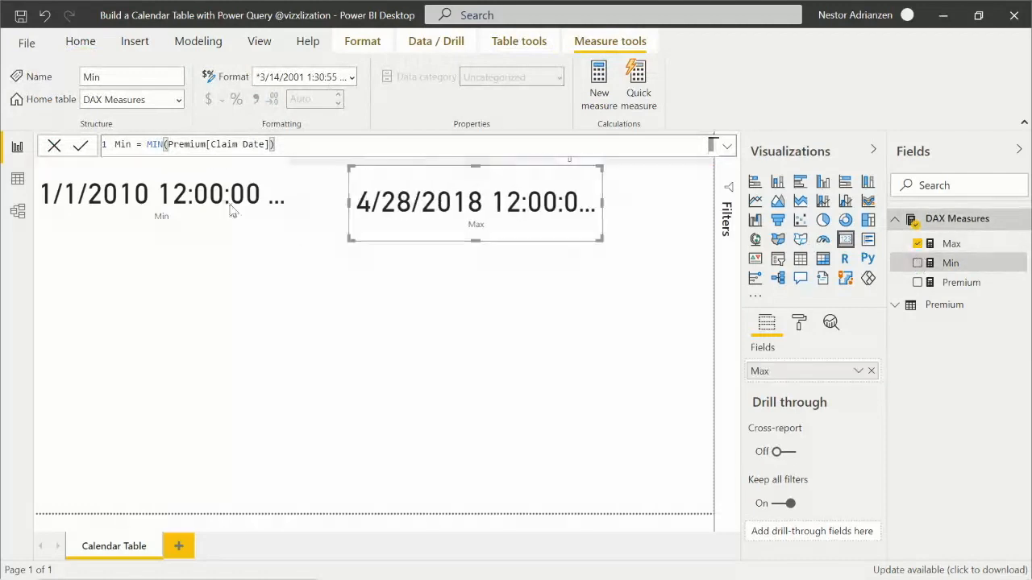
# Align the Min card with the Max card and widen both until their full date and time values fit
pyautogui.click(266, 184)
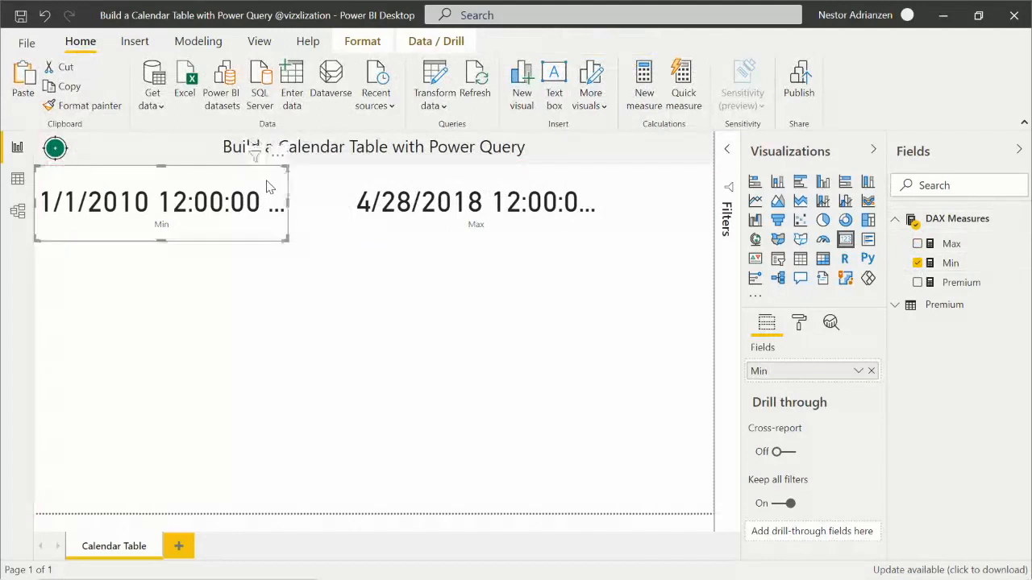
pyautogui.moveTo(289, 208); pyautogui.dragTo(324, 208)
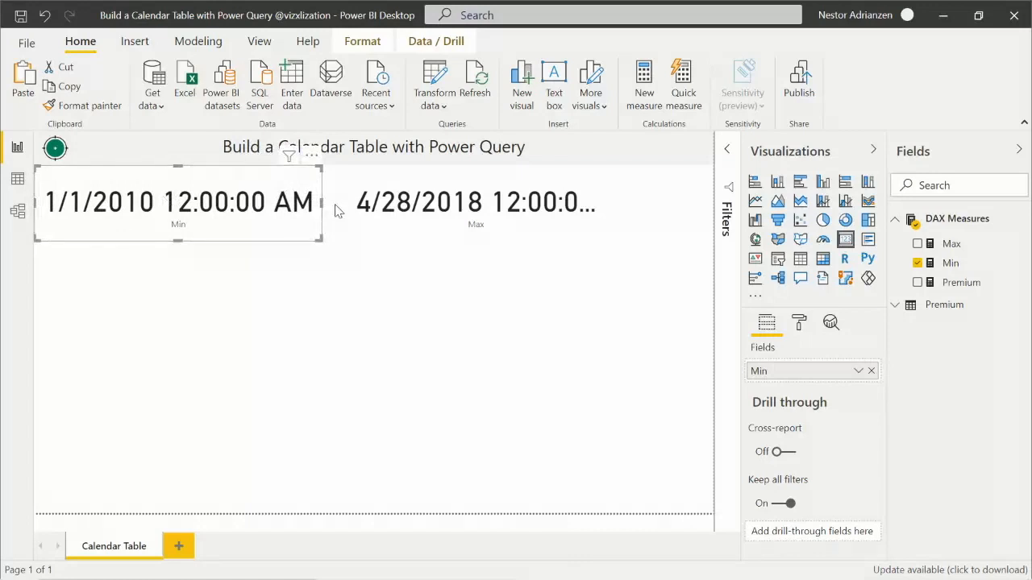
pyautogui.click(460, 185)
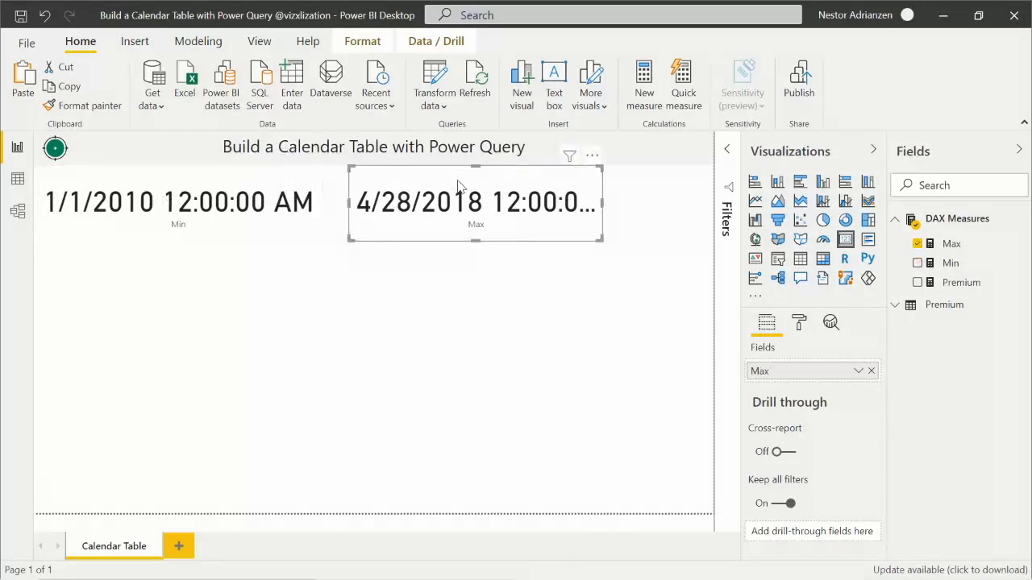
pyautogui.moveTo(603, 206); pyautogui.dragTo(668, 212)
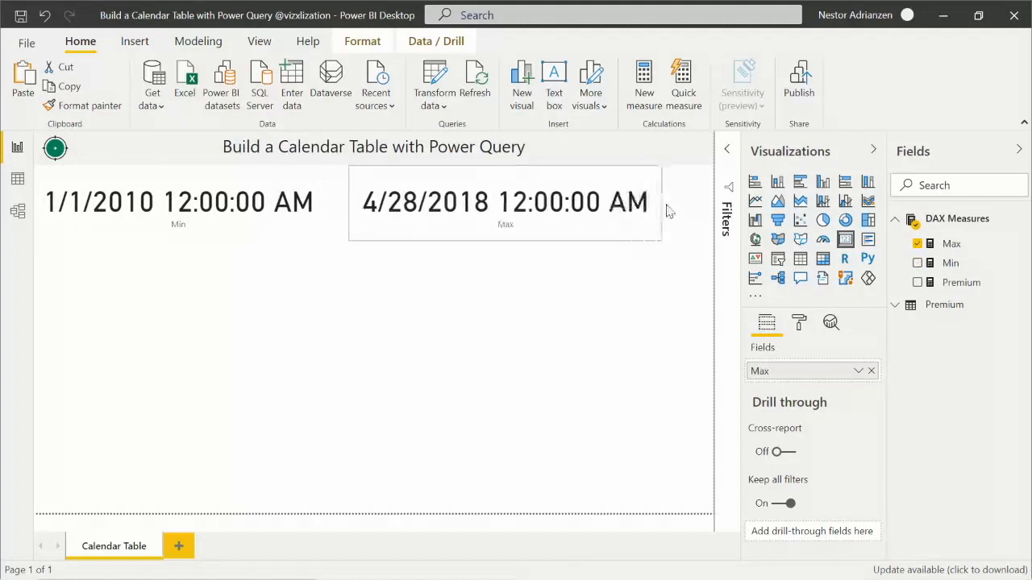
pyautogui.click(569, 286)
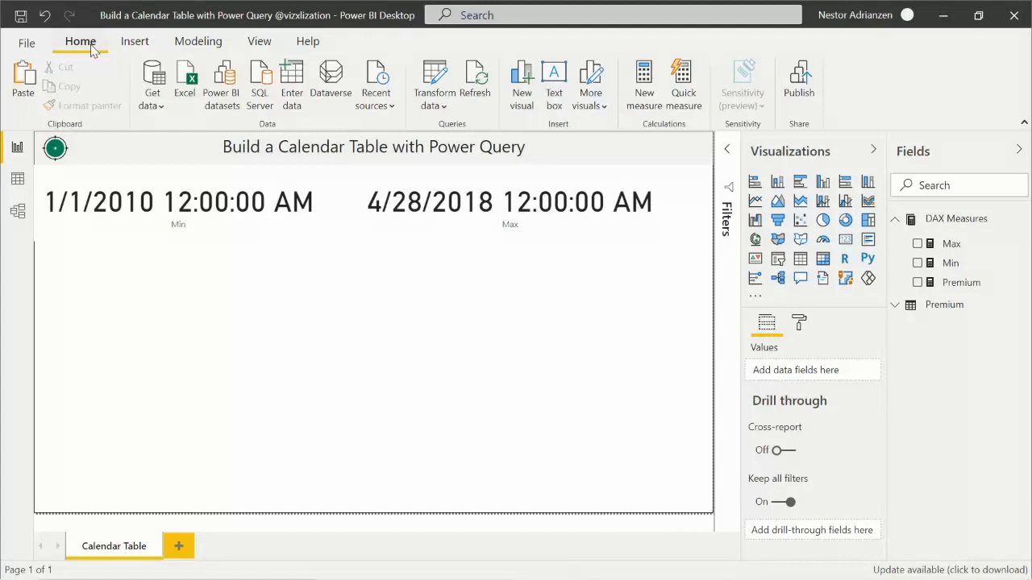
# Open the Power Query Editor and add a new blank query to the queries list
pyautogui.click(437, 83)
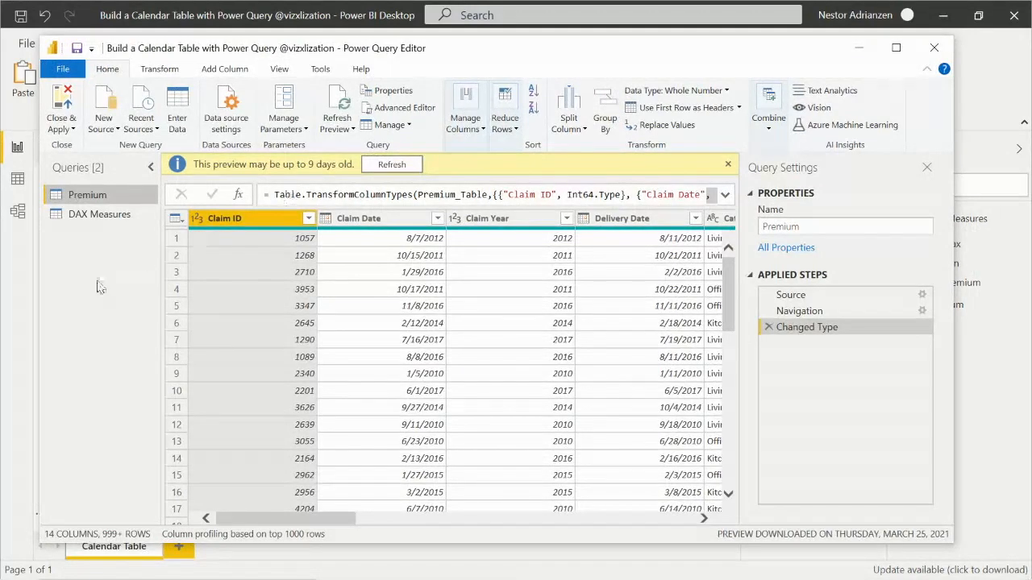
pyautogui.rightClick(92, 277)
pyautogui.moveTo(145, 300)
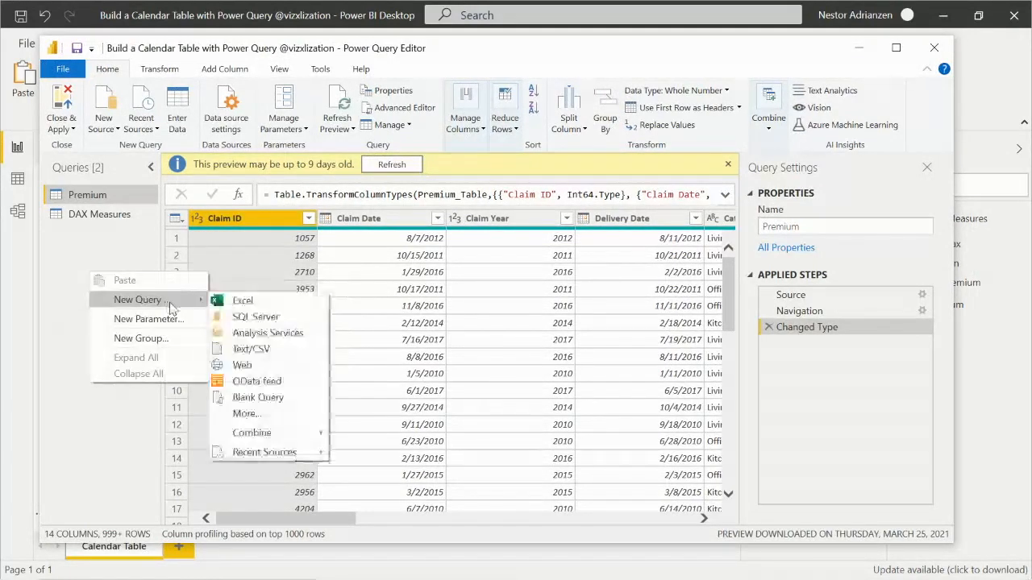
pyautogui.click(281, 398)
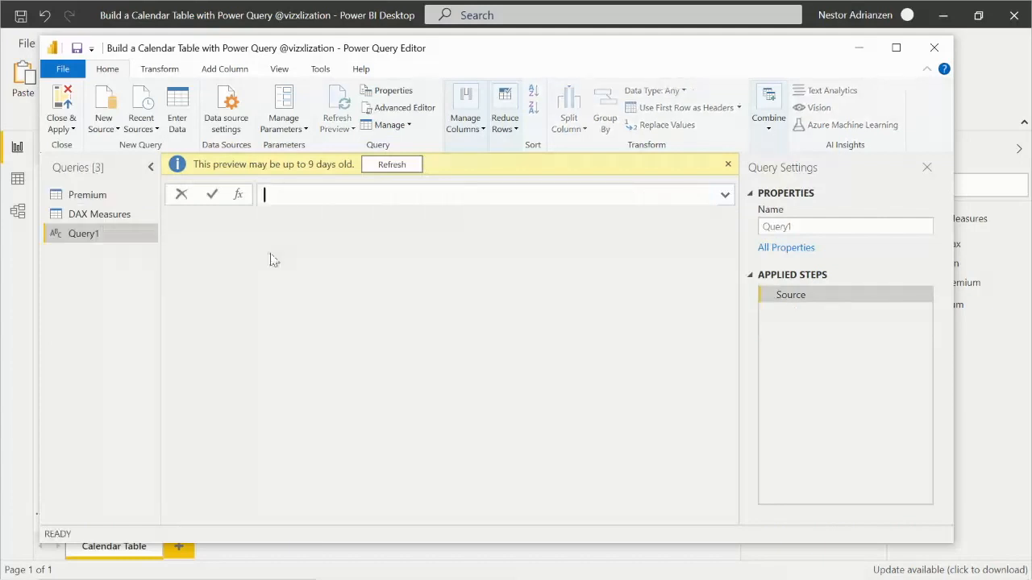
# Copy the List.Dates example from the PowerPoint slide into Query1's formula as = List.Dates(#date(2012, 01, 01), 365*5, #duration(1, 0, 0, 0))
pyautogui.click(305, 196)
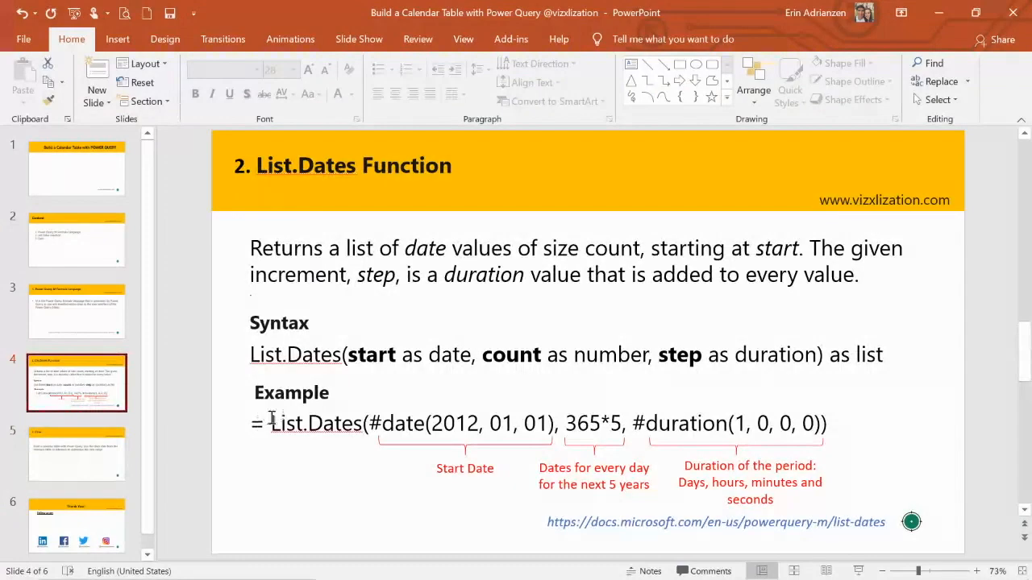
pyautogui.moveTo(271, 423); pyautogui.dragTo(895, 423)
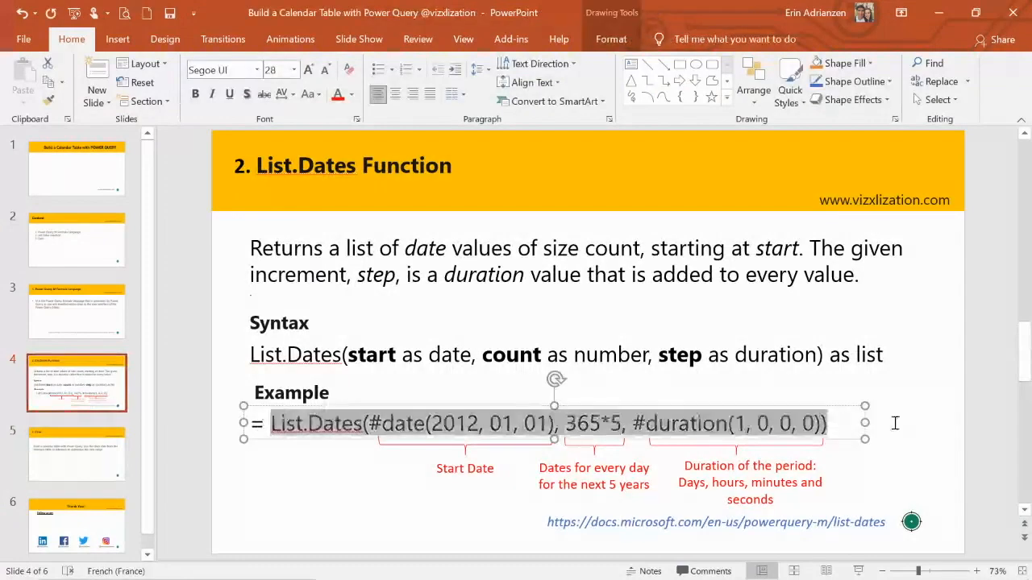
pyautogui.hotkey('ctrl', 'c')
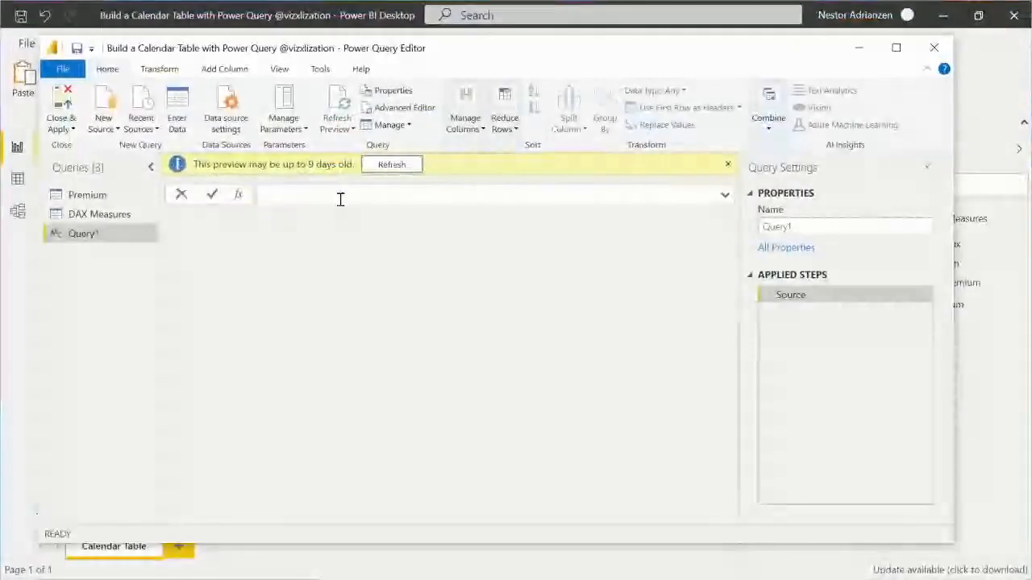
pyautogui.hotkey('ctrl', 'v')
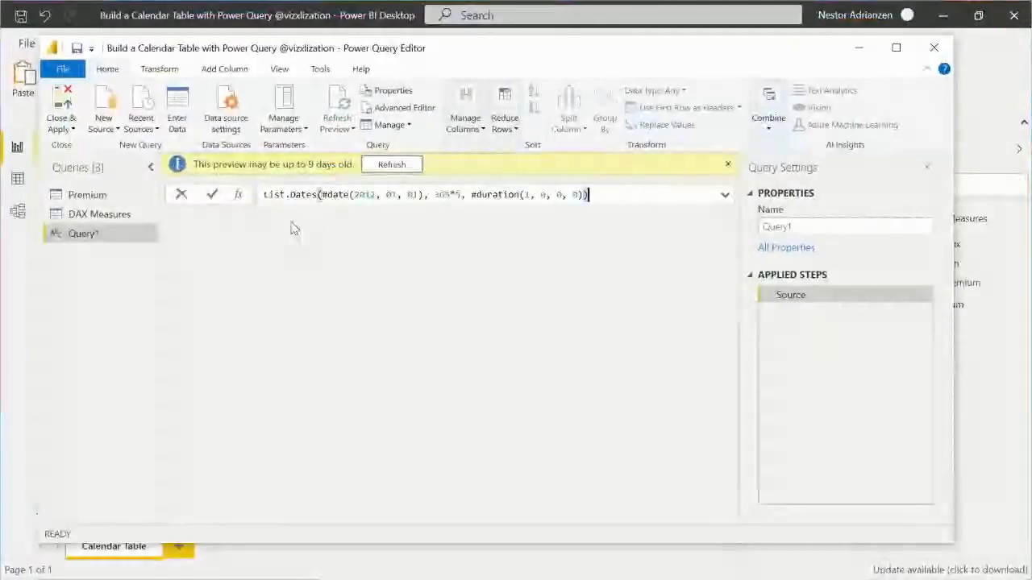
pyautogui.press('Home')
pyautogui.write('=')
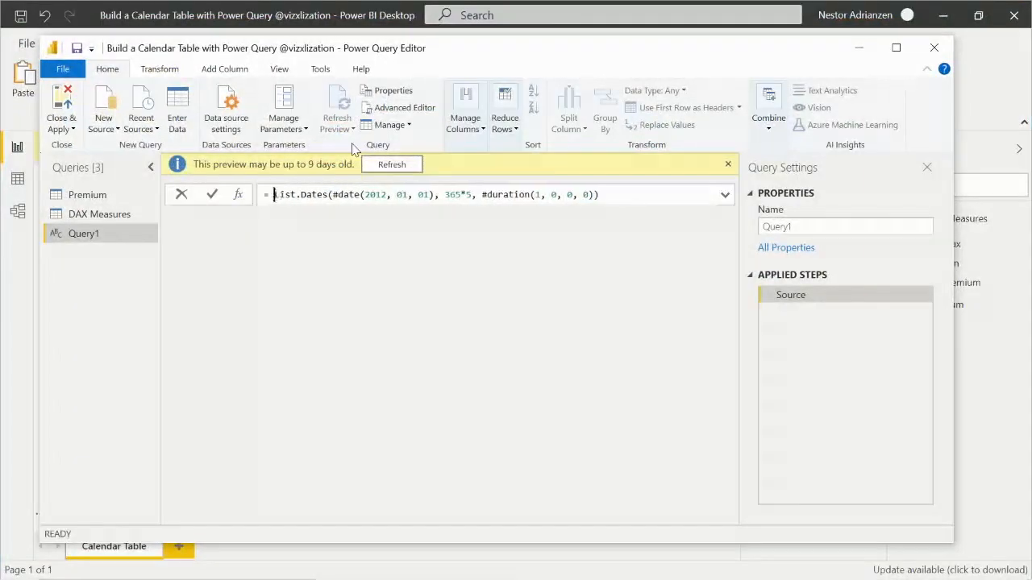
# Check the Min card on the report and change the start year in the List.Dates formula to 2010
pyautogui.moveTo(474, 62); pyautogui.dragTo(765, 78)
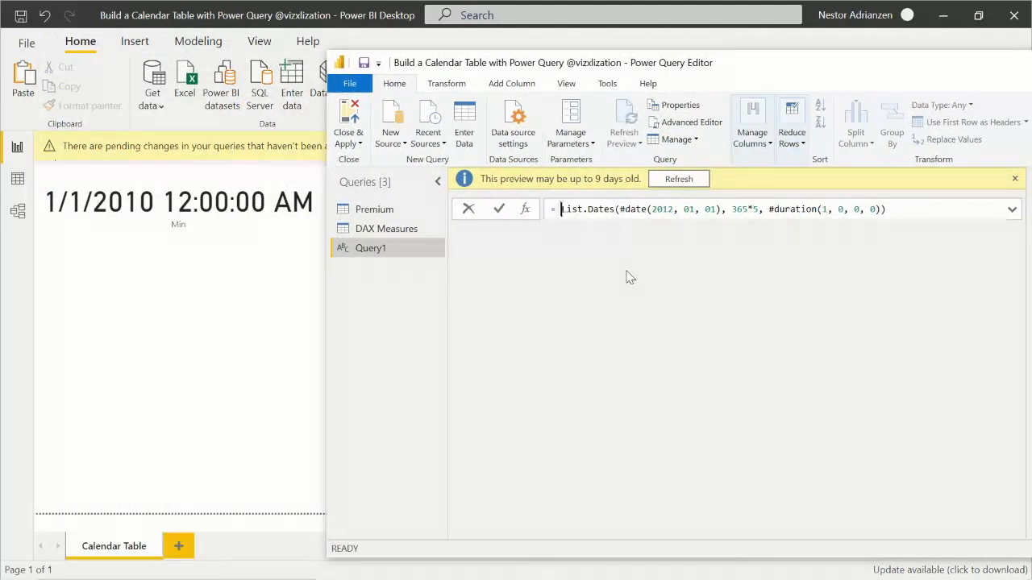
pyautogui.click(675, 209)
pyautogui.press('BackSpace')
pyautogui.write('0')
# Check the Max card on the report and set the day count in the List.Dates formula to 365*9
pyautogui.press('Right')
pyautogui.press('Right')
pyautogui.press('Right')
pyautogui.press('Right')
pyautogui.press('Right')
pyautogui.press('Right')
pyautogui.press('Right')
pyautogui.press('Right')
pyautogui.press('Right')
pyautogui.press('Right')
pyautogui.press('Right')
pyautogui.press('Right')
pyautogui.press('Right')
pyautogui.moveTo(730, 61); pyautogui.dragTo(463, 247)
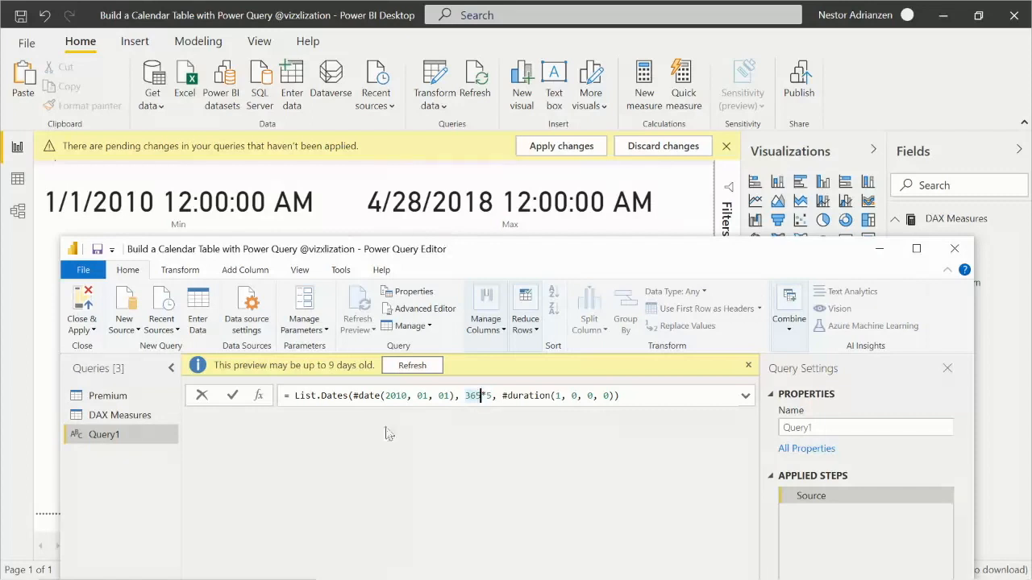
pyautogui.moveTo(489, 401); pyautogui.dragTo(492, 394)
pyautogui.click(491, 395)
pyautogui.press('BackSpace')
pyautogui.write('9')
# Review the one-day duration argument and commit the List.Dates formula to generate the list of dates
pyautogui.doubleClick(557, 395)
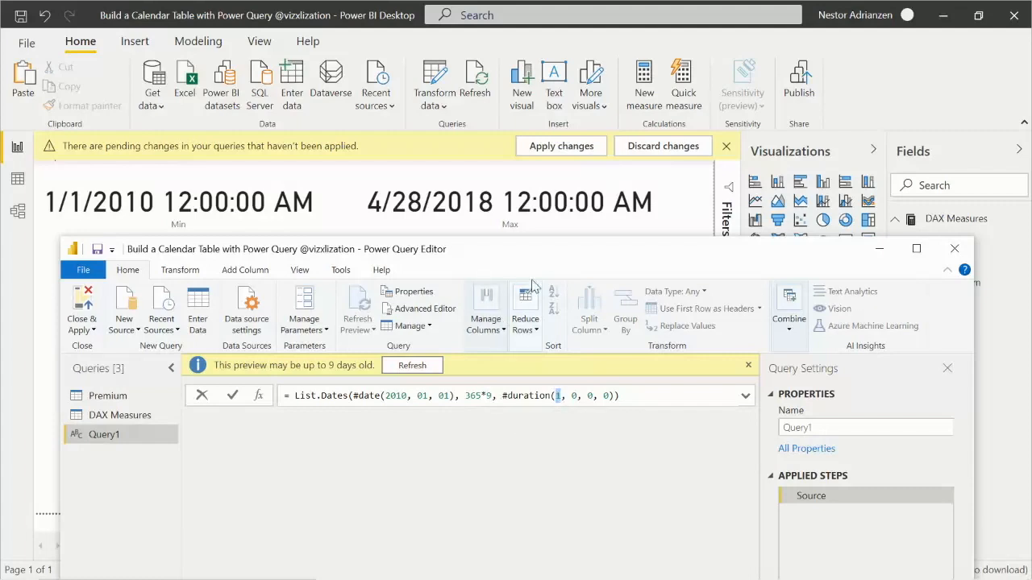
pyautogui.moveTo(553, 265); pyautogui.dragTo(553, 101)
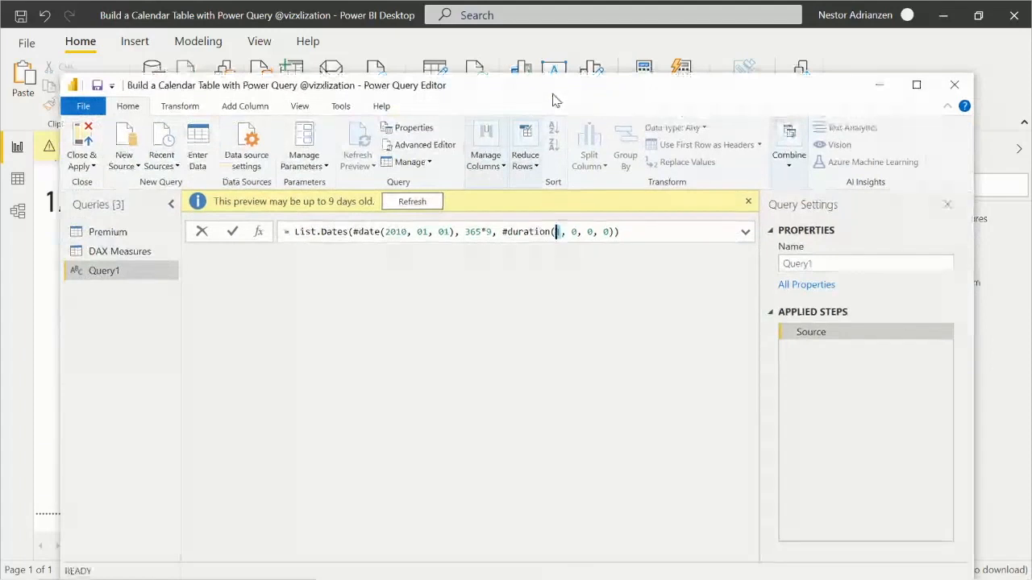
pyautogui.click(232, 231)
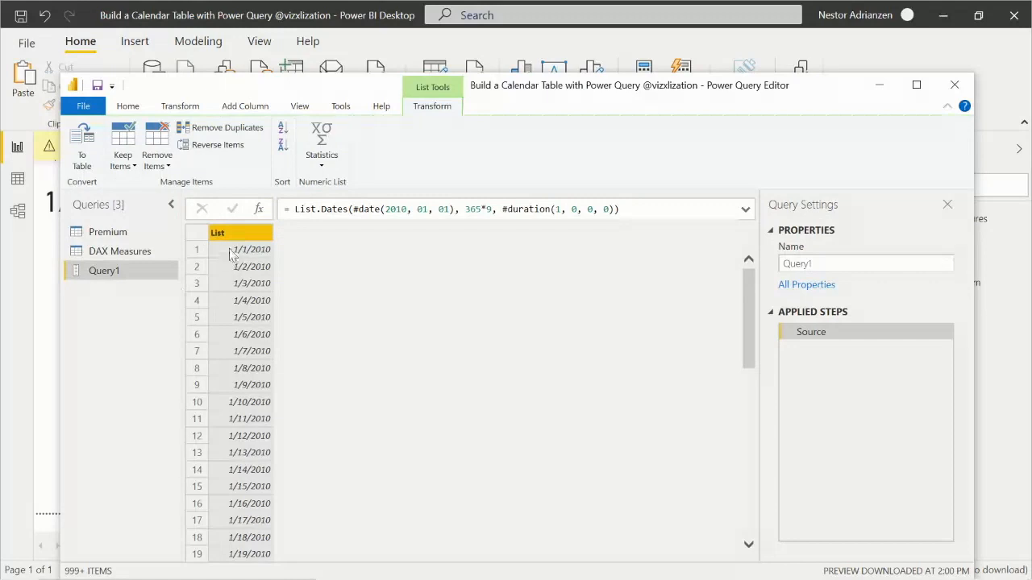
pyautogui.click(392, 210)
pyautogui.doubleClick(394, 210)
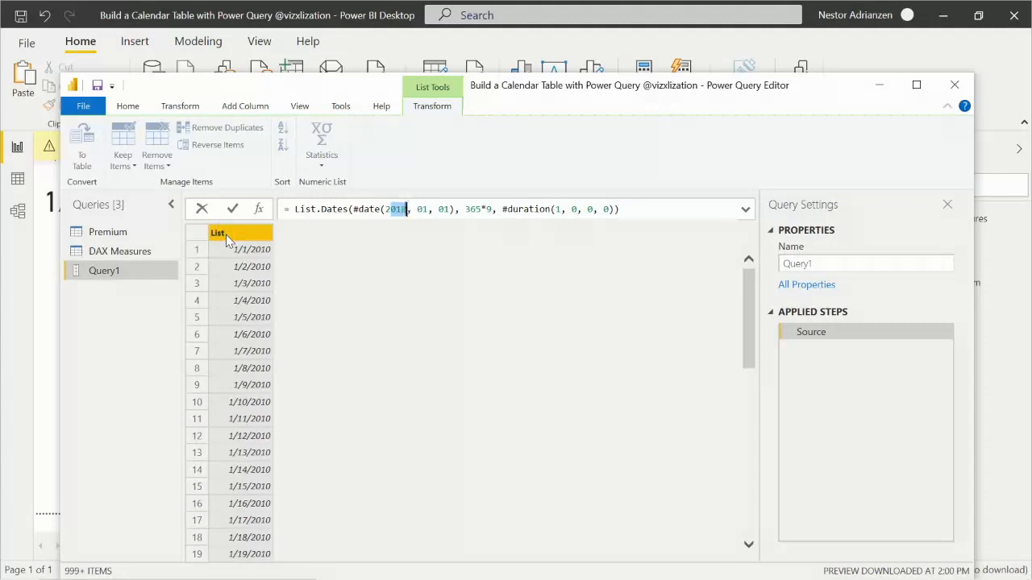
pyautogui.click(120, 286)
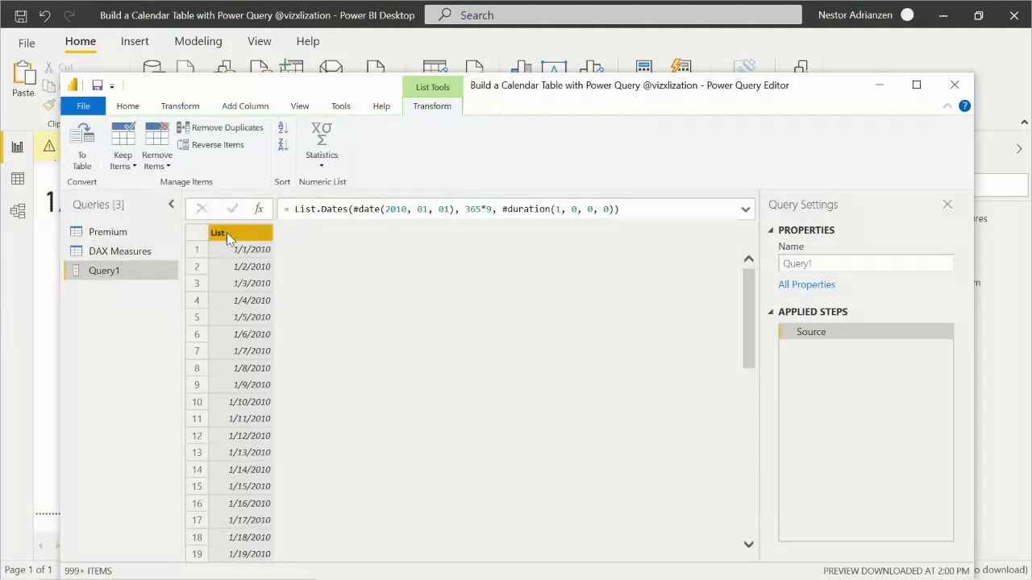
# Convert the list to a table with no delimiter and extra columns shown as errors, and rename its column Date
pyautogui.click(83, 146)
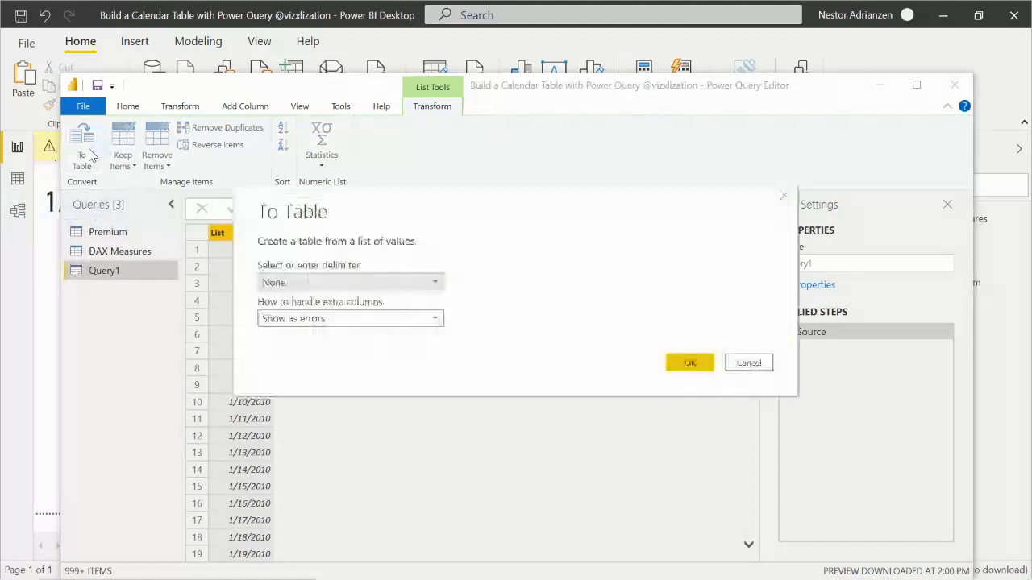
pyautogui.click(690, 364)
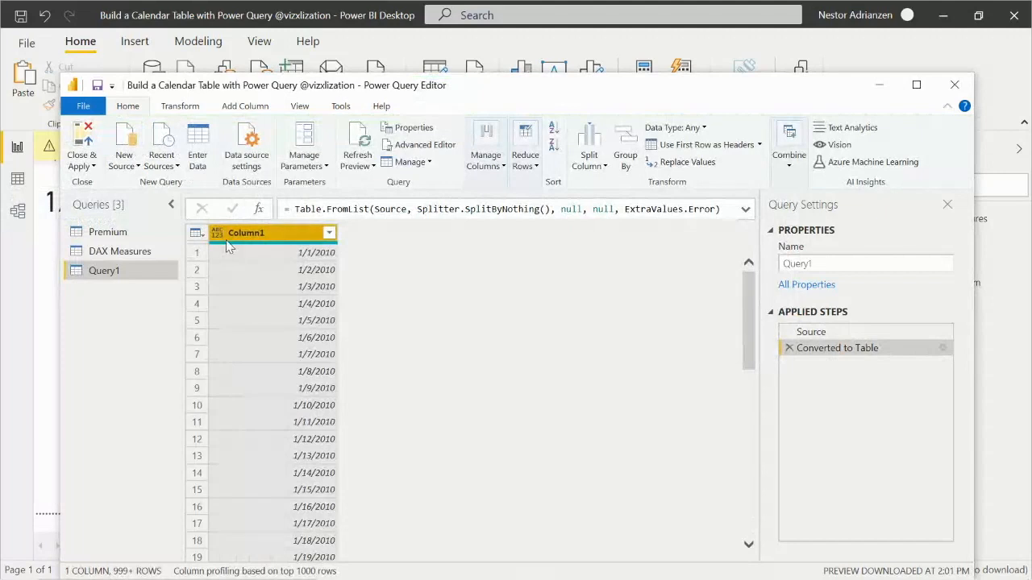
pyautogui.doubleClick(259, 233)
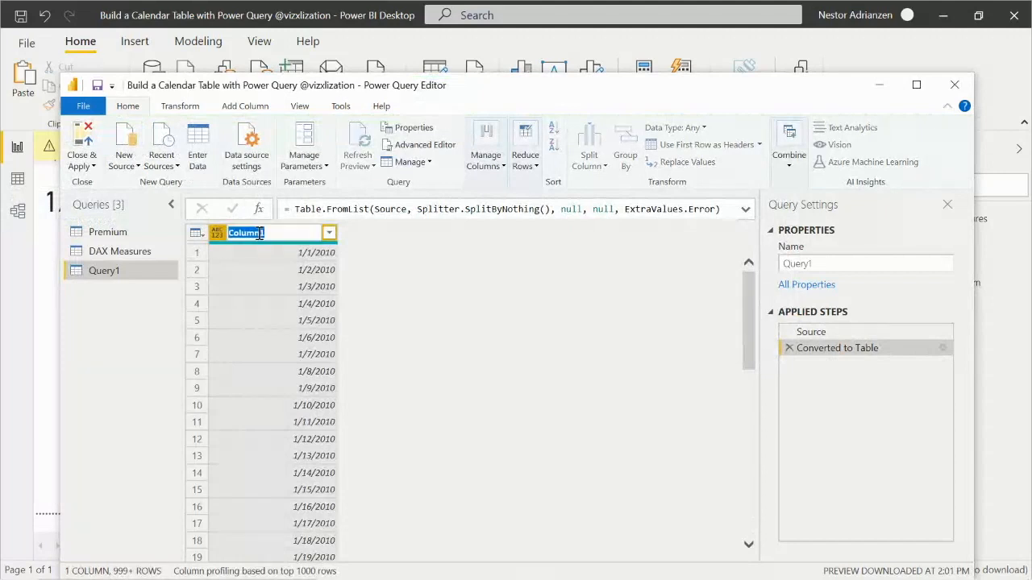
pyautogui.write('Date')
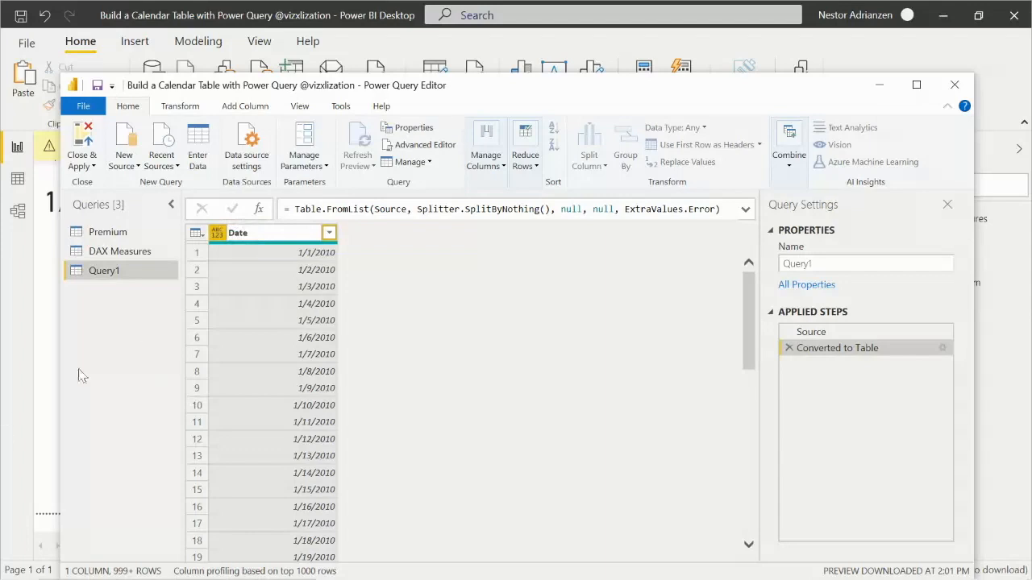
pyautogui.click(135, 341)
# Rename Query1 as Dates and set the data type of its Date column to Date
pyautogui.doubleClick(135, 278)
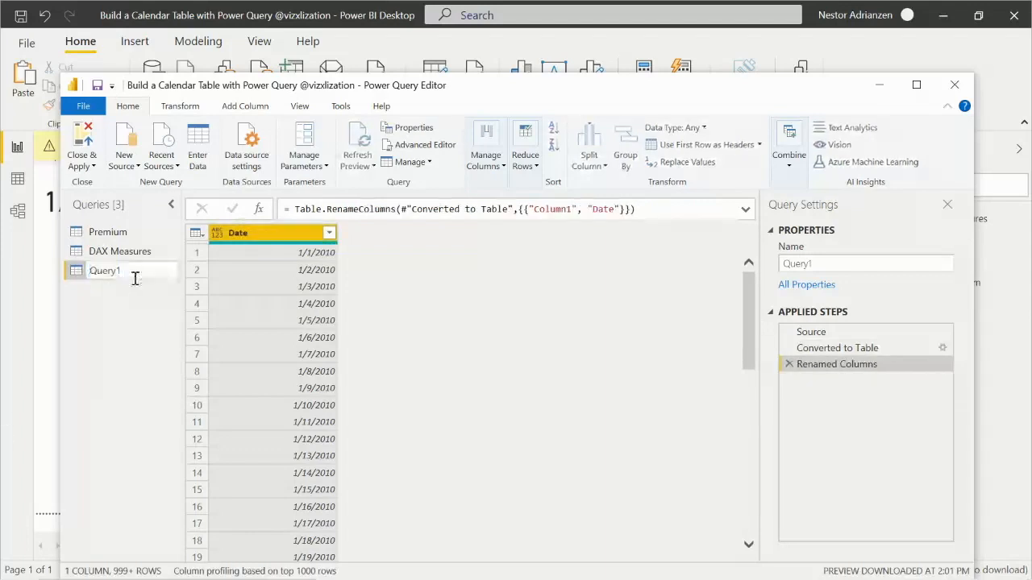
pyautogui.moveTo(135, 274); pyautogui.dragTo(83, 270)
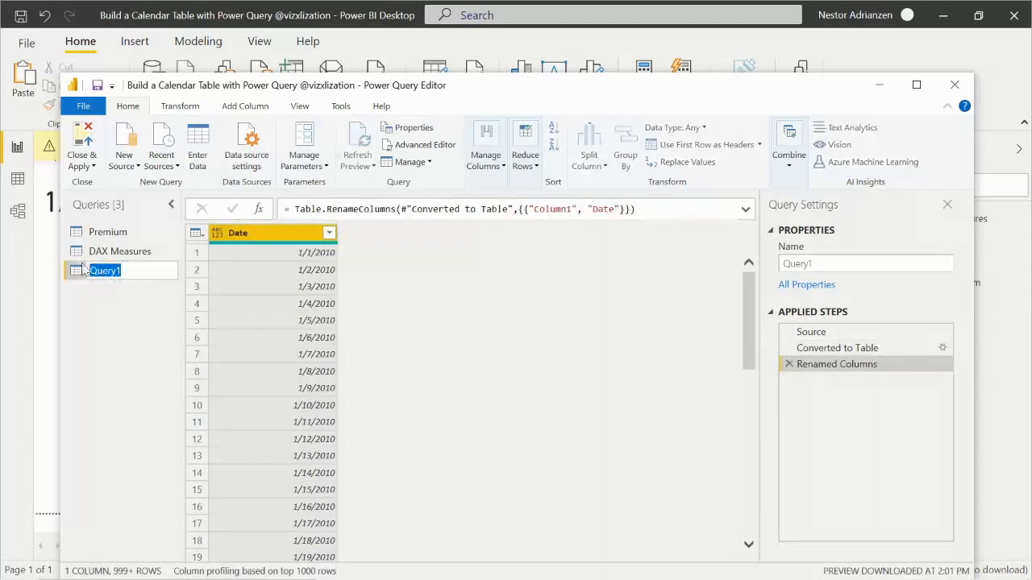
pyautogui.write('Dates')
pyautogui.press('Return')
pyautogui.click(216, 233)
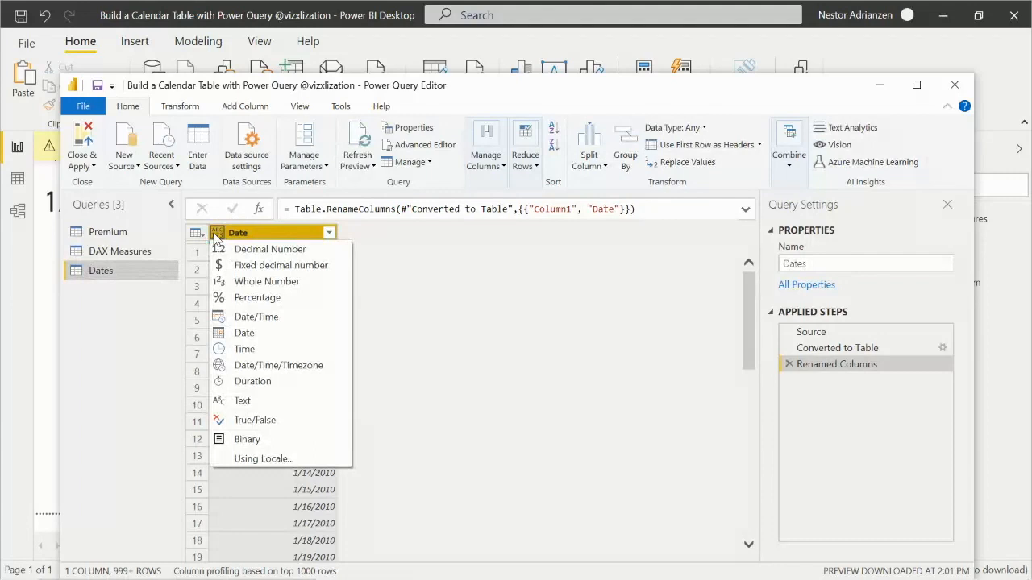
pyautogui.click(289, 337)
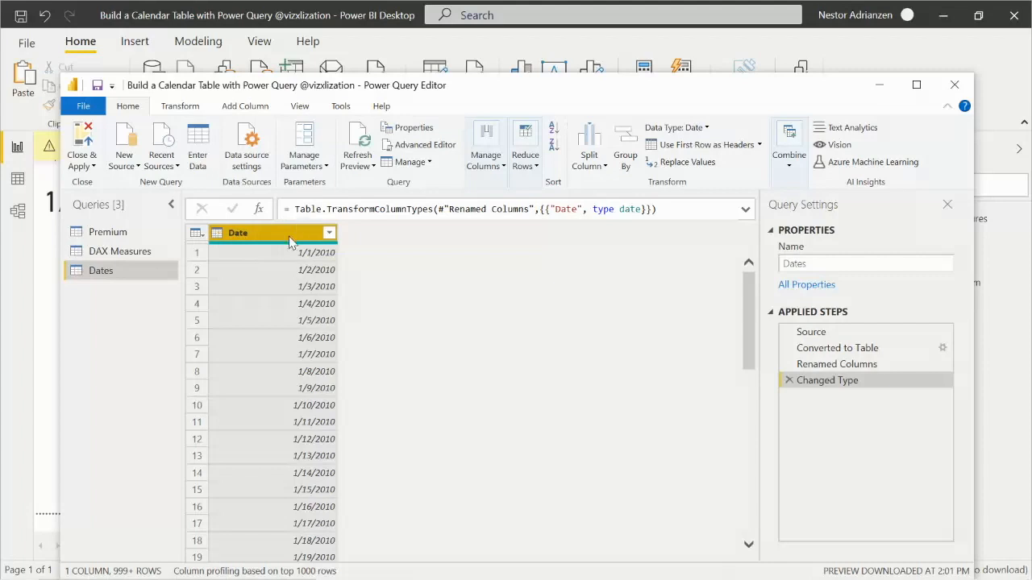
# Add a Year column extracted from the Date column of the Dates query
pyautogui.click(248, 106)
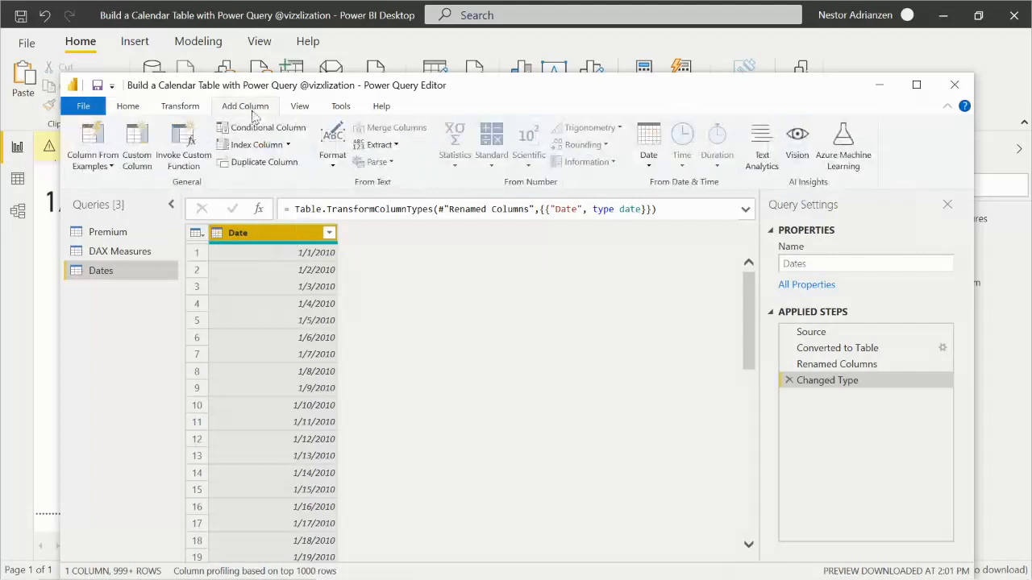
pyautogui.click(653, 170)
pyautogui.moveTo(619, 242)
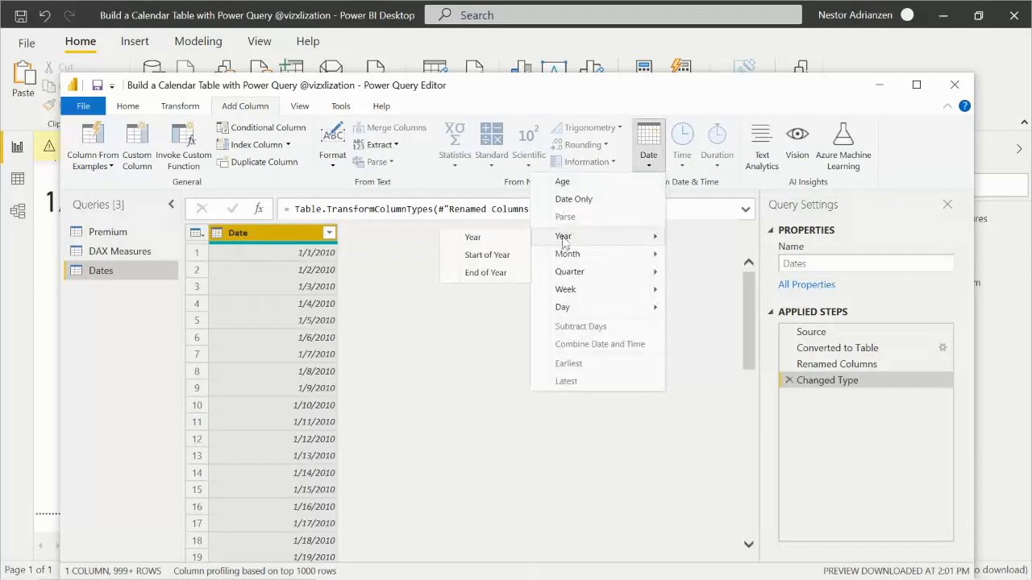
pyautogui.click(500, 244)
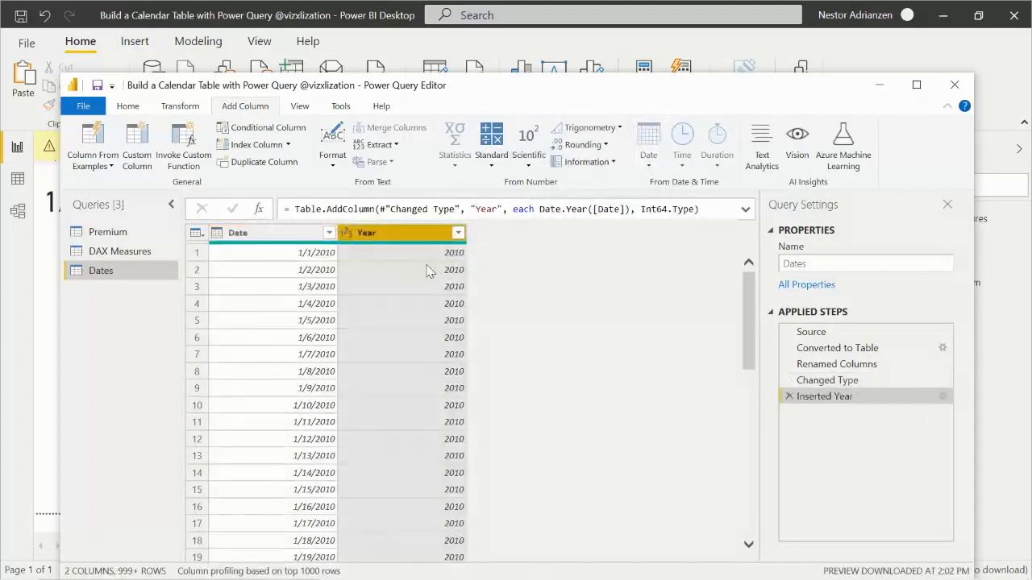
# Add a Month number column extracted from the Date column
pyautogui.click(304, 233)
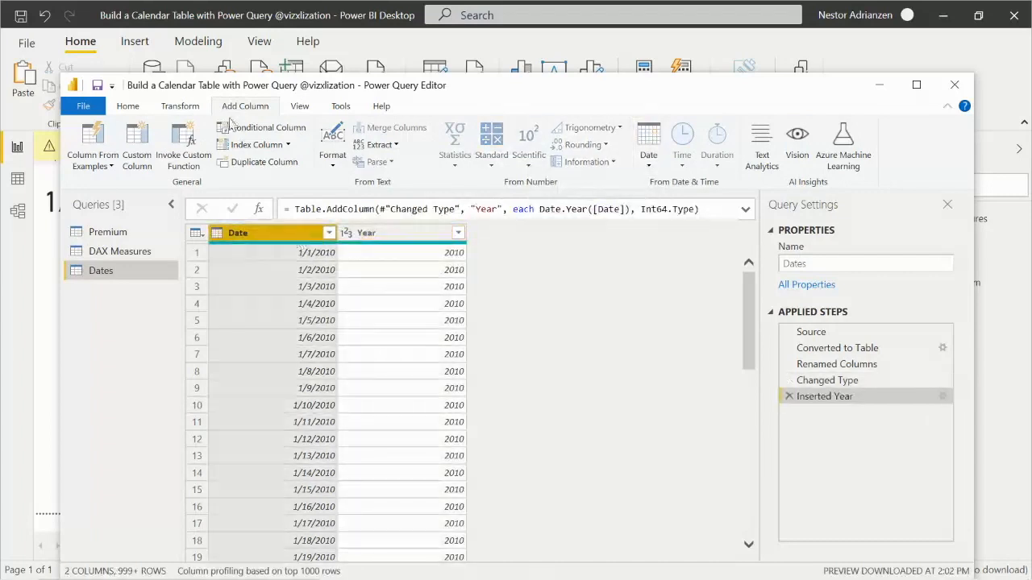
pyautogui.click(648, 162)
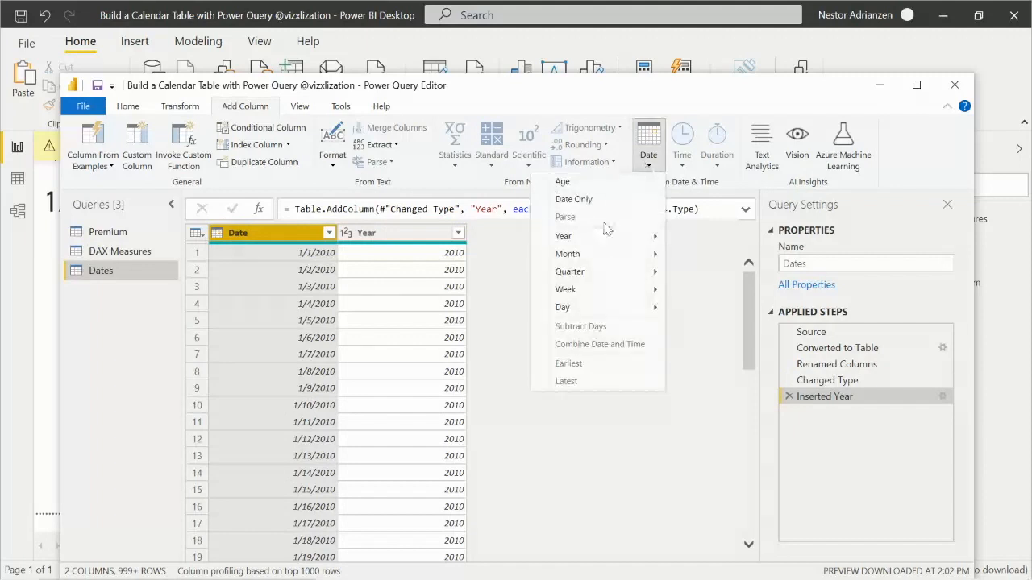
pyautogui.moveTo(609, 254)
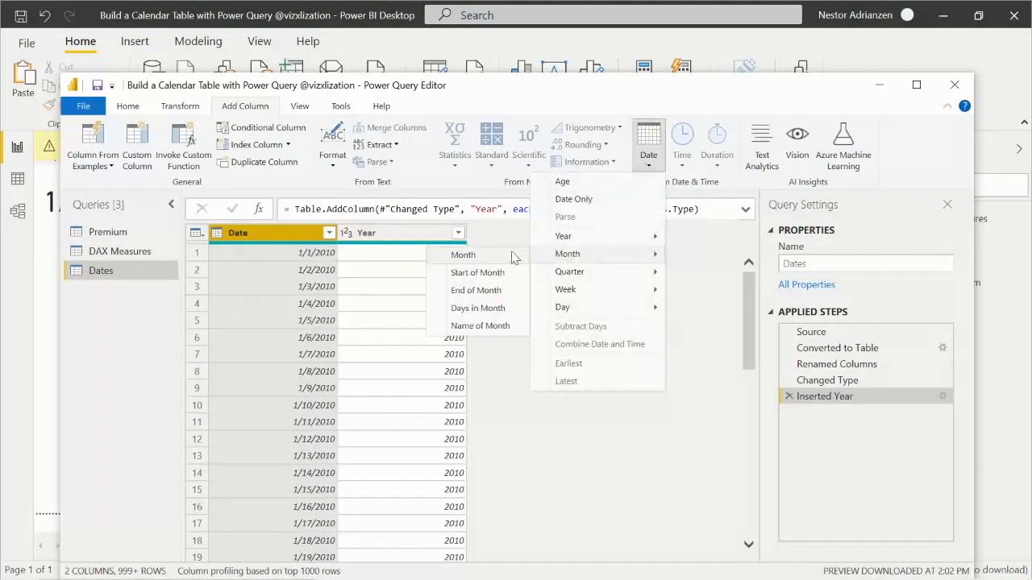
pyautogui.click(463, 255)
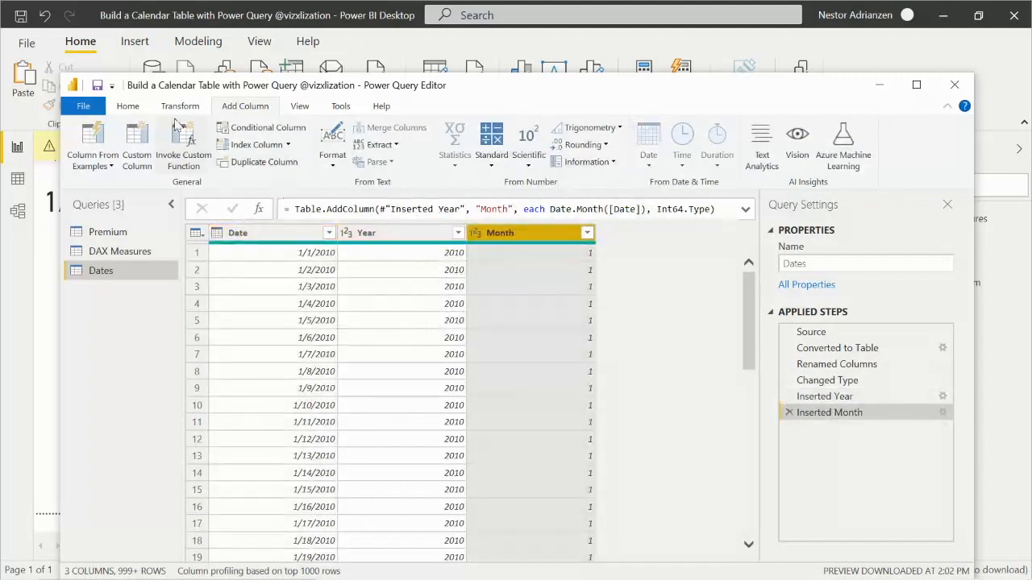
# Add a Month Name column derived from the Date column
pyautogui.click(250, 233)
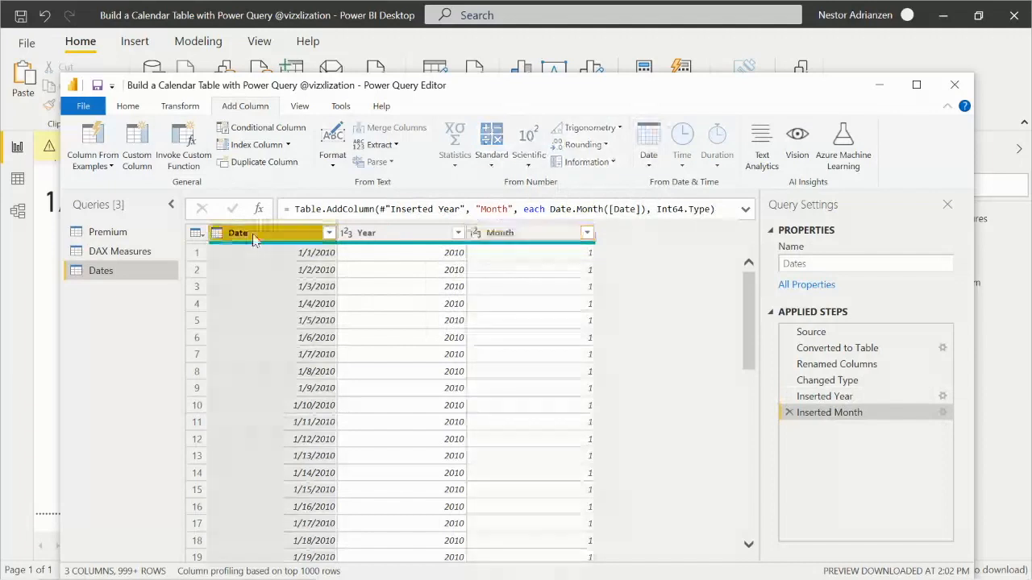
pyautogui.click(649, 167)
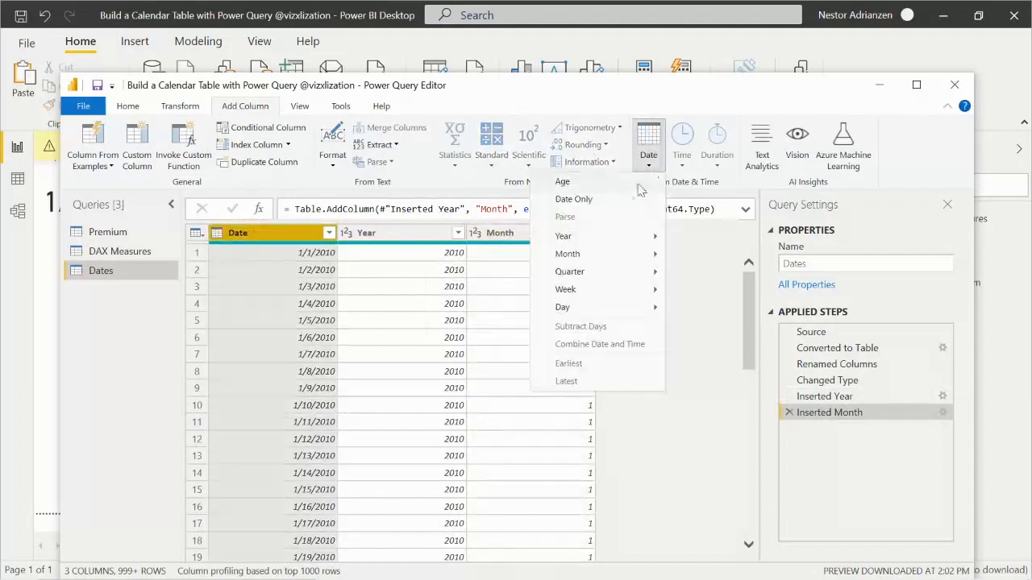
pyautogui.moveTo(557, 254)
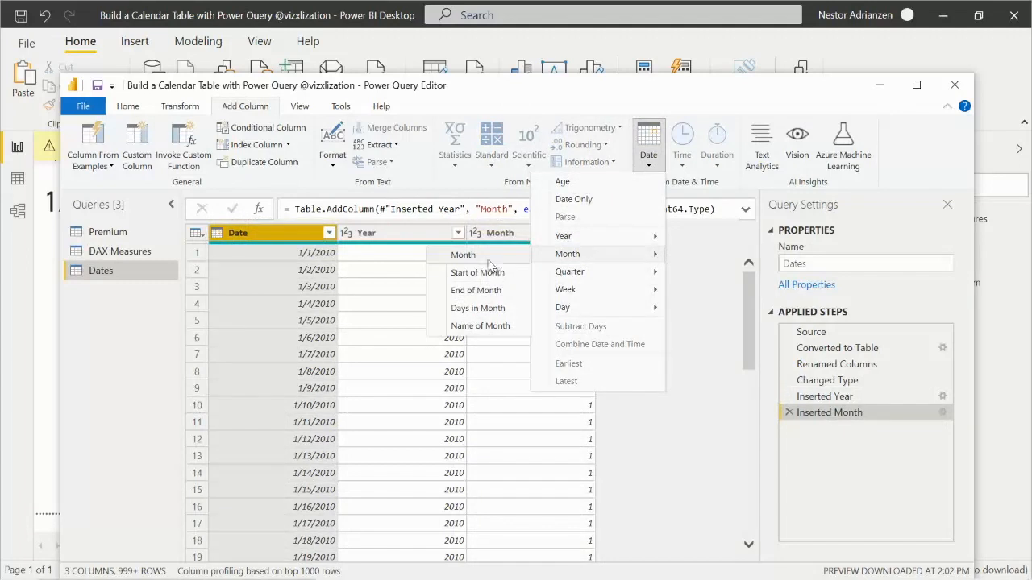
pyautogui.click(490, 327)
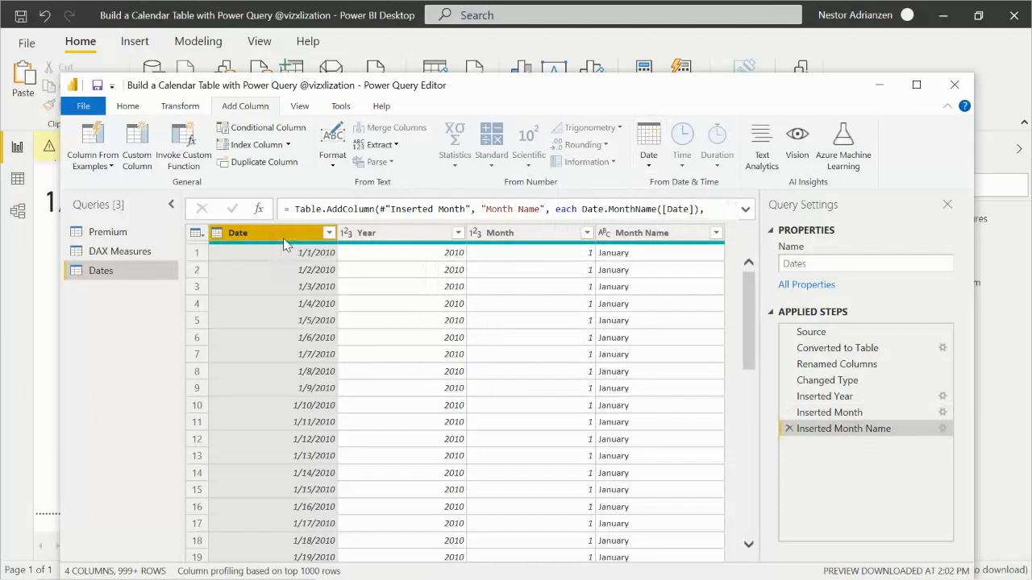
# Add a Week of Year column derived from the Date column
pyautogui.click(657, 168)
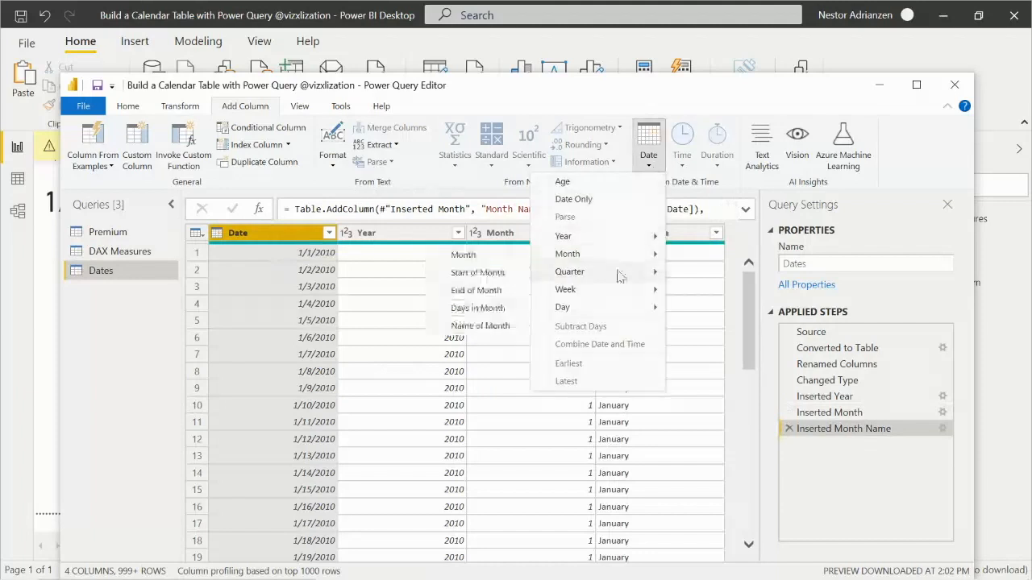
pyautogui.moveTo(621, 295)
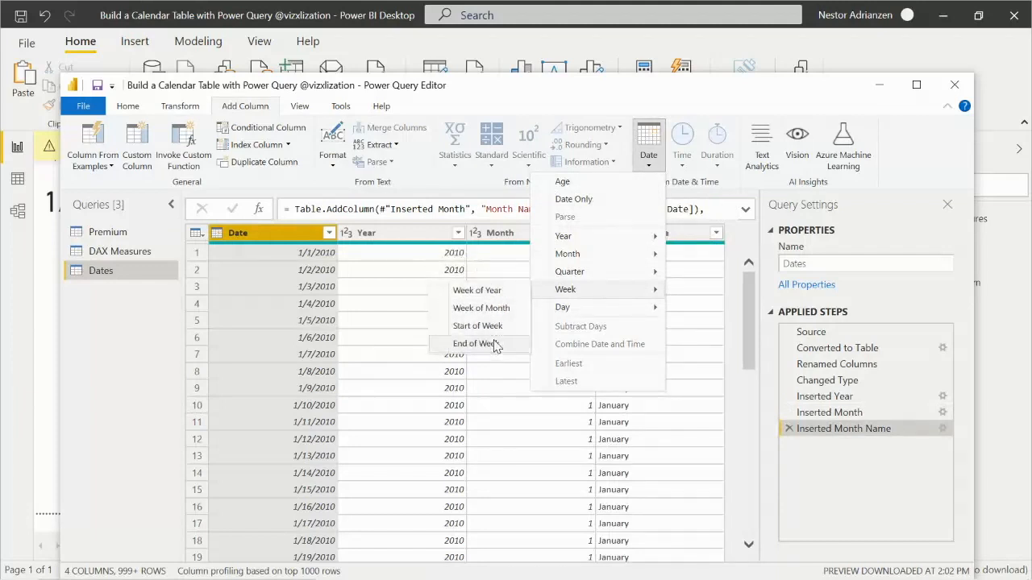
pyautogui.click(478, 290)
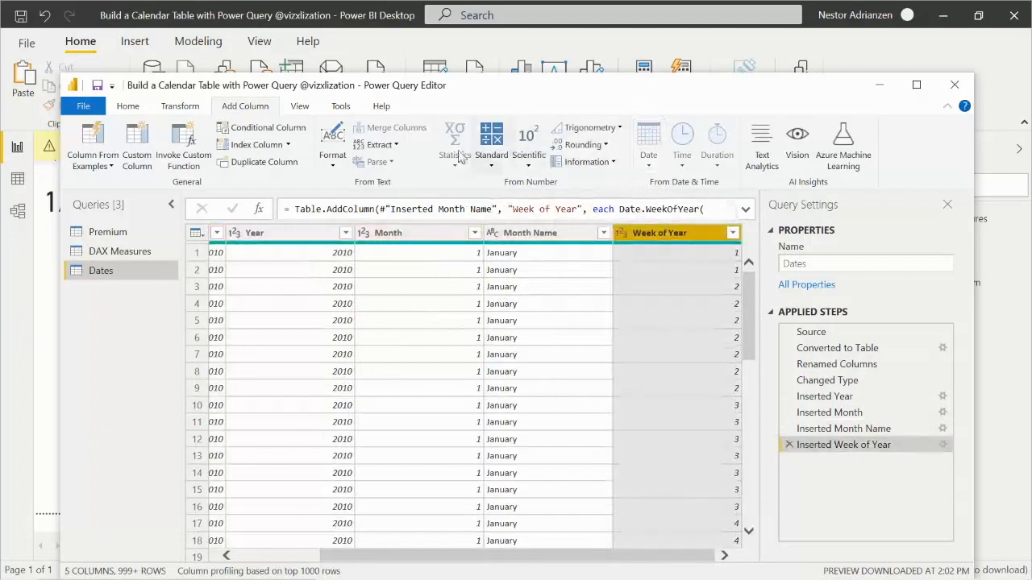
pyautogui.moveTo(405, 557); pyautogui.dragTo(282, 562)
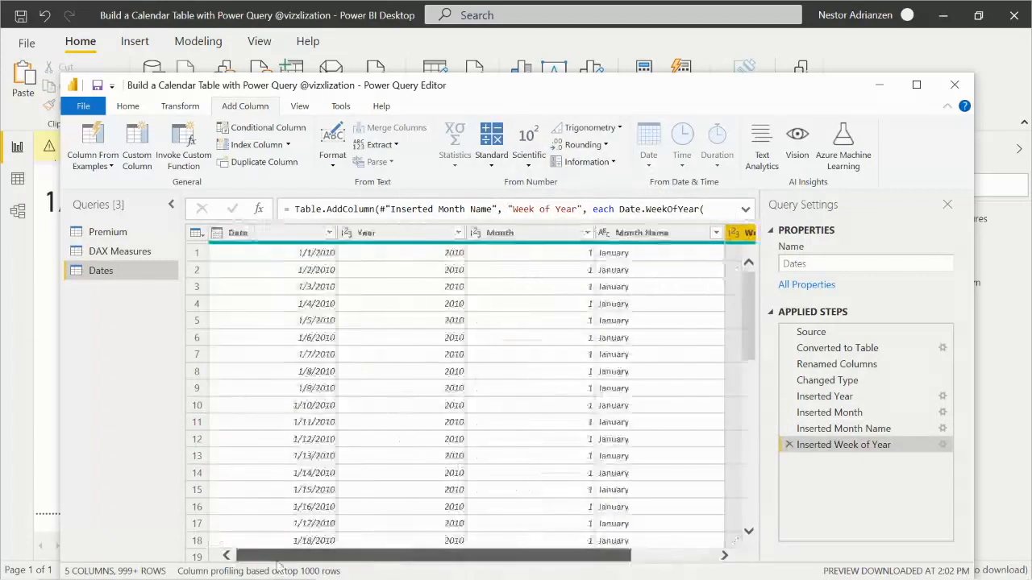
# Add a Day Name column derived from the Date column of the Dates query
pyautogui.click(277, 236)
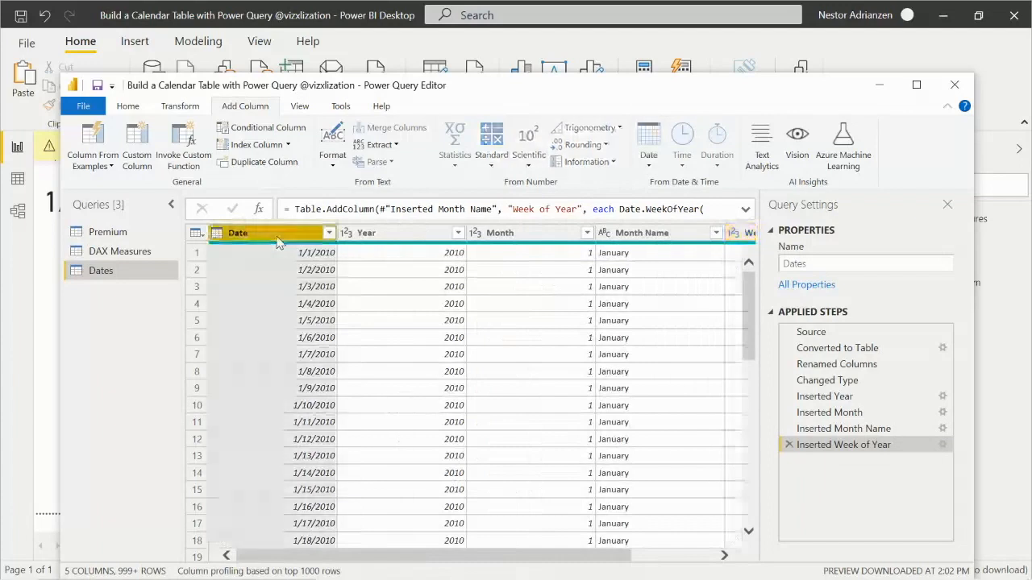
pyautogui.click(649, 169)
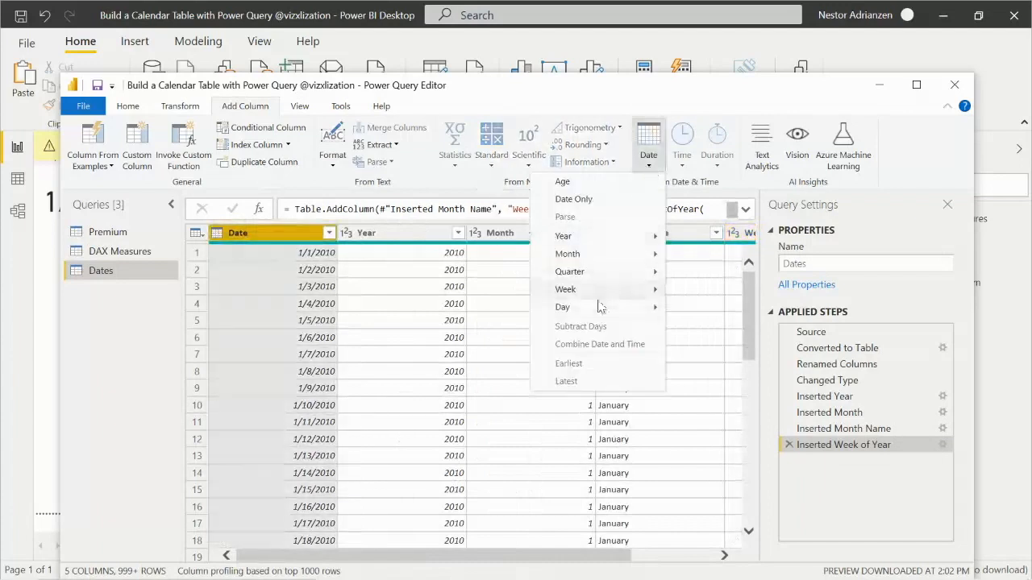
pyautogui.moveTo(601, 314)
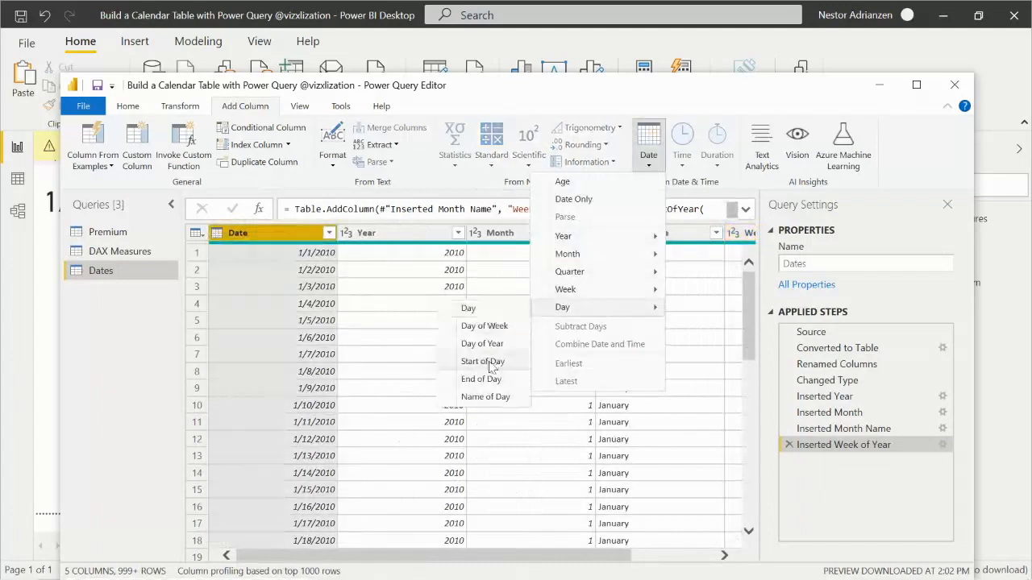
pyautogui.click(500, 405)
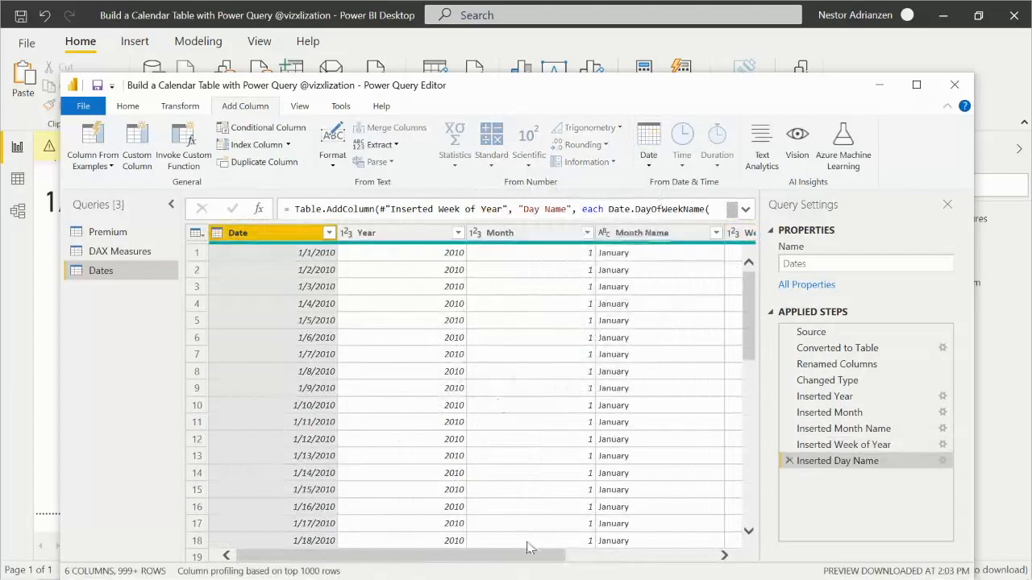
pyautogui.moveTo(534, 554); pyautogui.dragTo(393, 530)
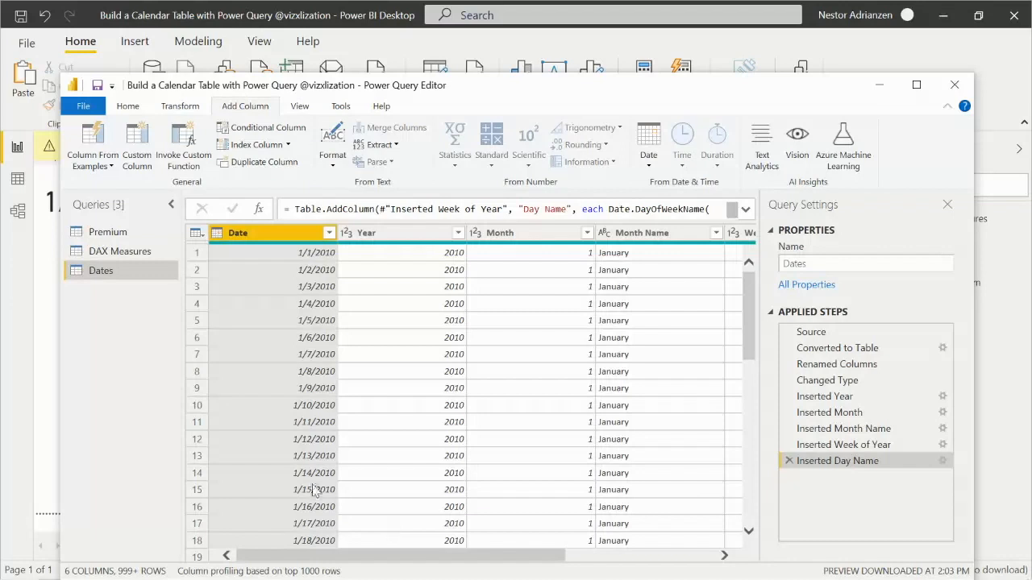
# Close the query editor and apply the query changes to the report
pyautogui.click(129, 106)
pyautogui.click(93, 167)
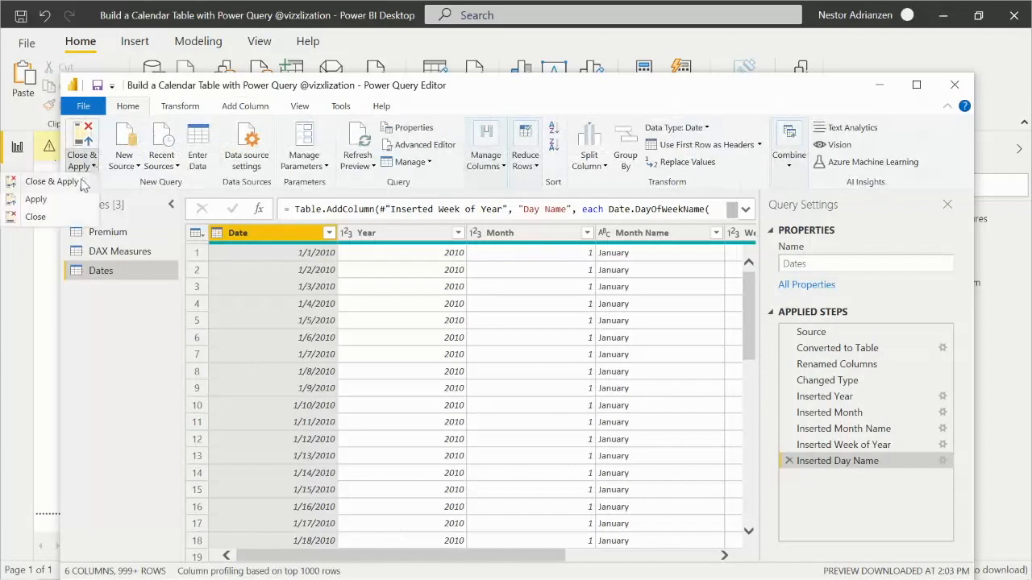
pyautogui.click(79, 187)
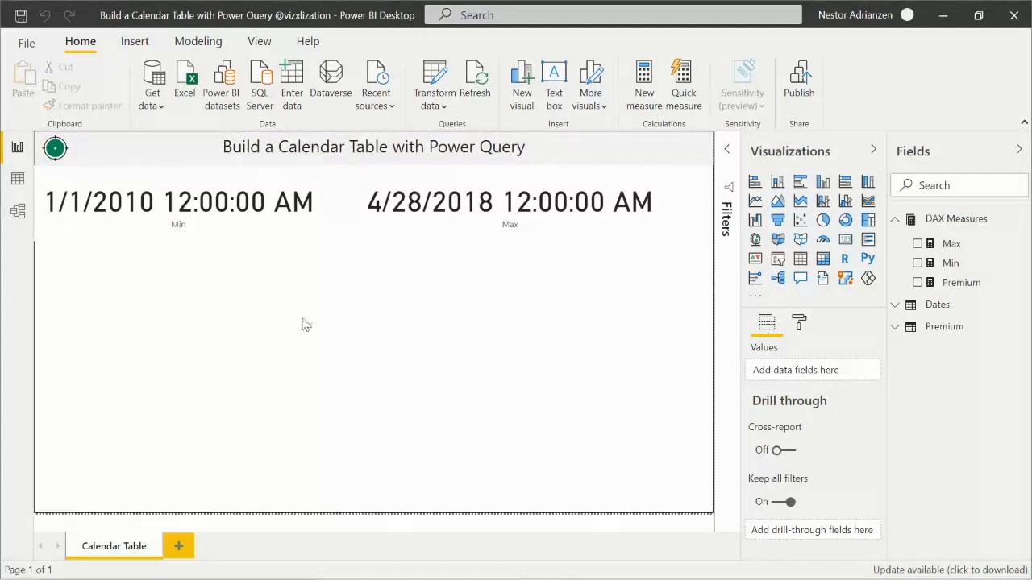
# Insert a matrix visual on the report page and add the Dates table's Year field as its values
pyautogui.click(823, 259)
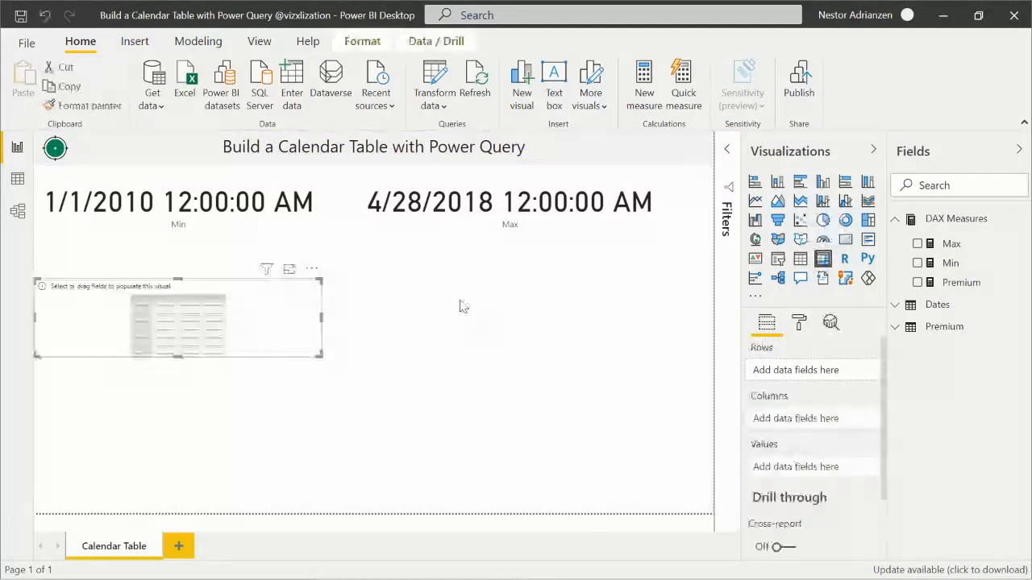
pyautogui.click(967, 232)
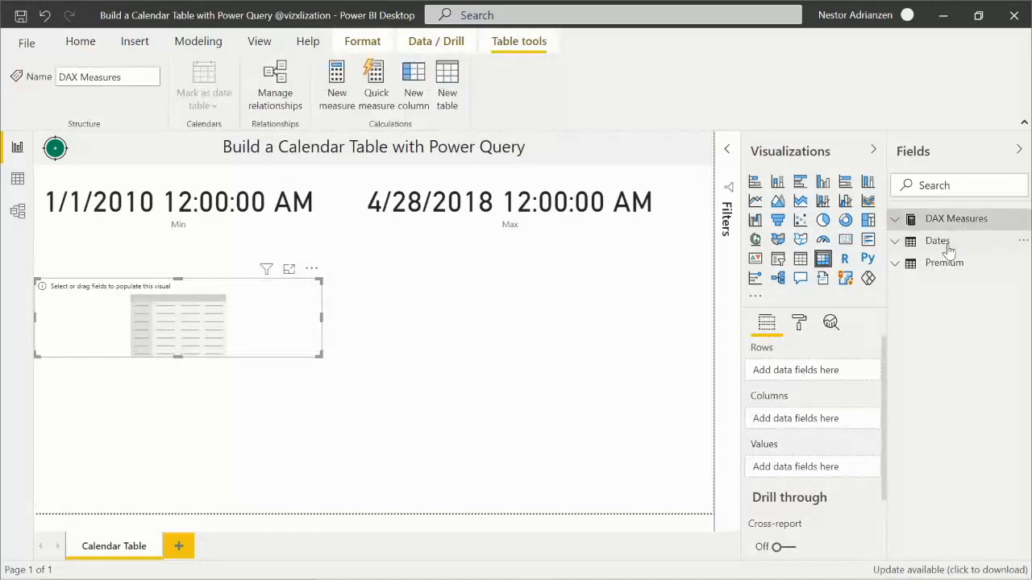
pyautogui.click(947, 247)
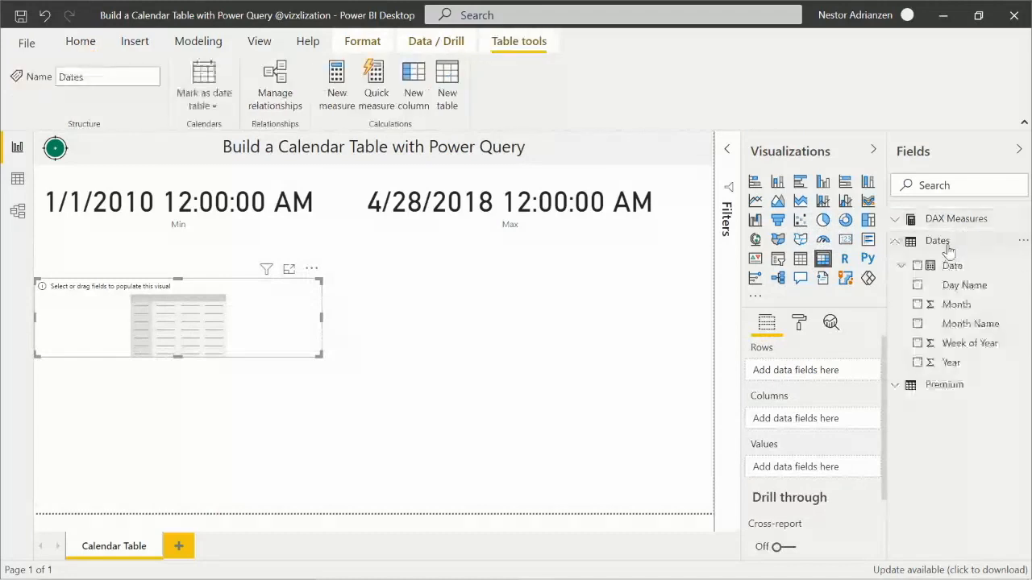
pyautogui.click(918, 364)
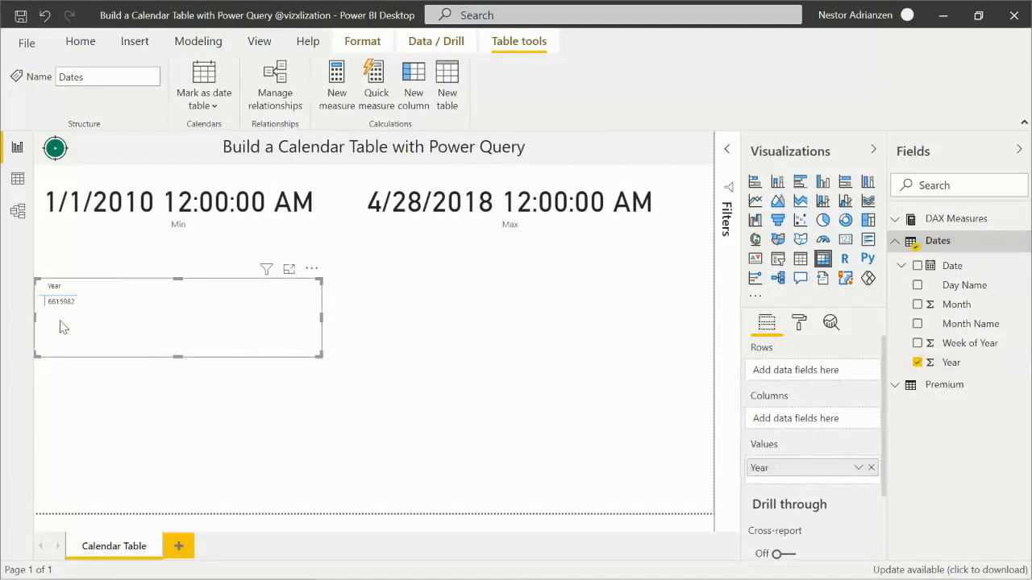
pyautogui.click(858, 471)
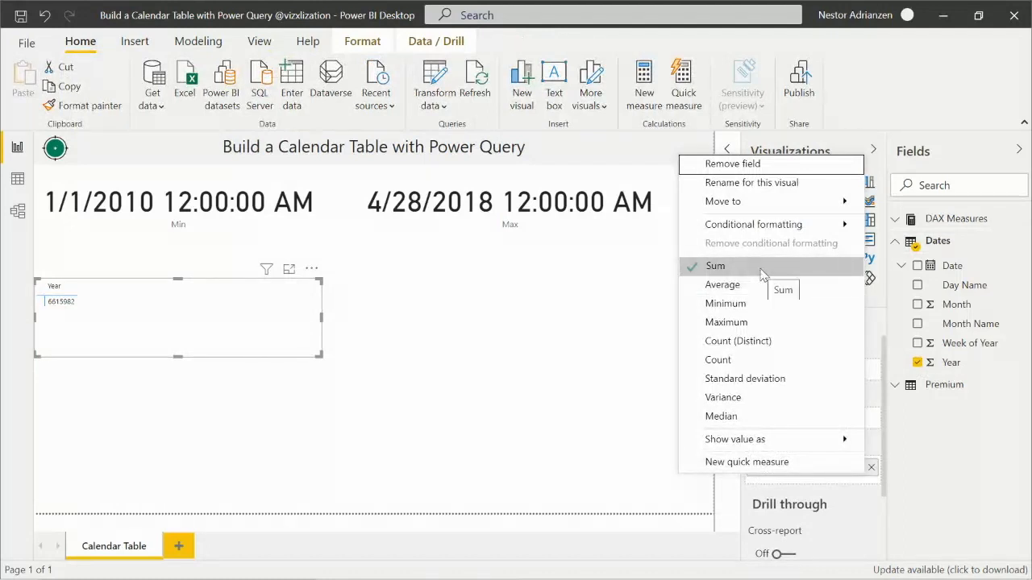
pyautogui.click(288, 341)
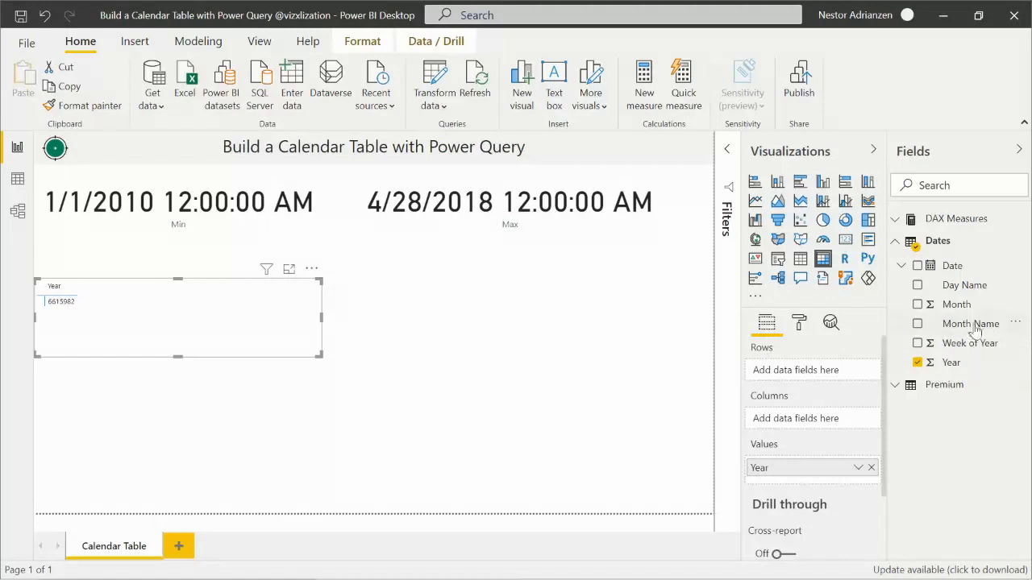
# Arrange the matrix with Year as rows and Month Name as columns, and enlarge the visual in height and width
pyautogui.moveTo(971, 326); pyautogui.dragTo(814, 372)
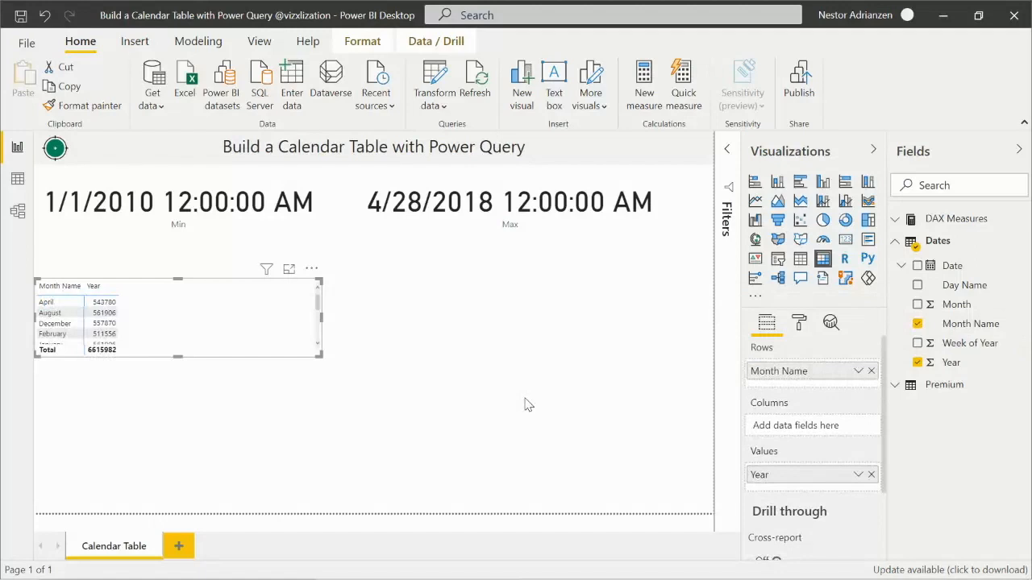
pyautogui.moveTo(178, 356); pyautogui.dragTo(214, 425)
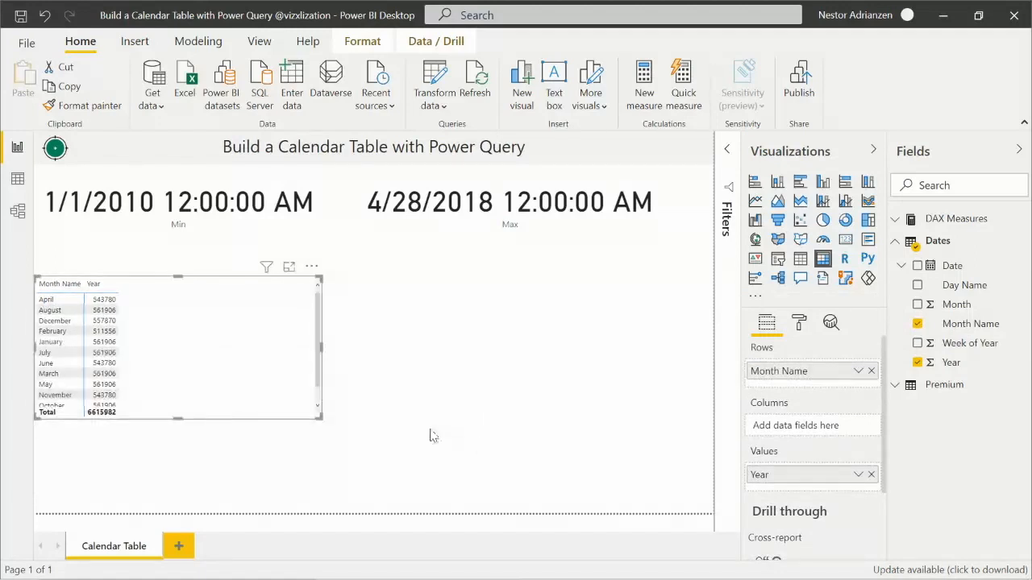
pyautogui.moveTo(798, 372); pyautogui.dragTo(815, 452)
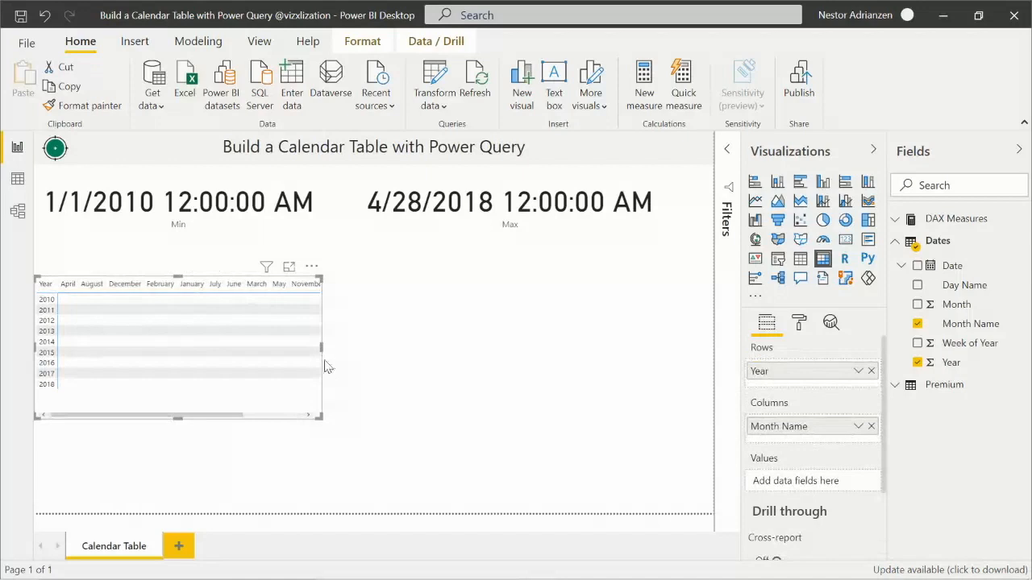
pyautogui.moveTo(320, 348); pyautogui.dragTo(494, 334)
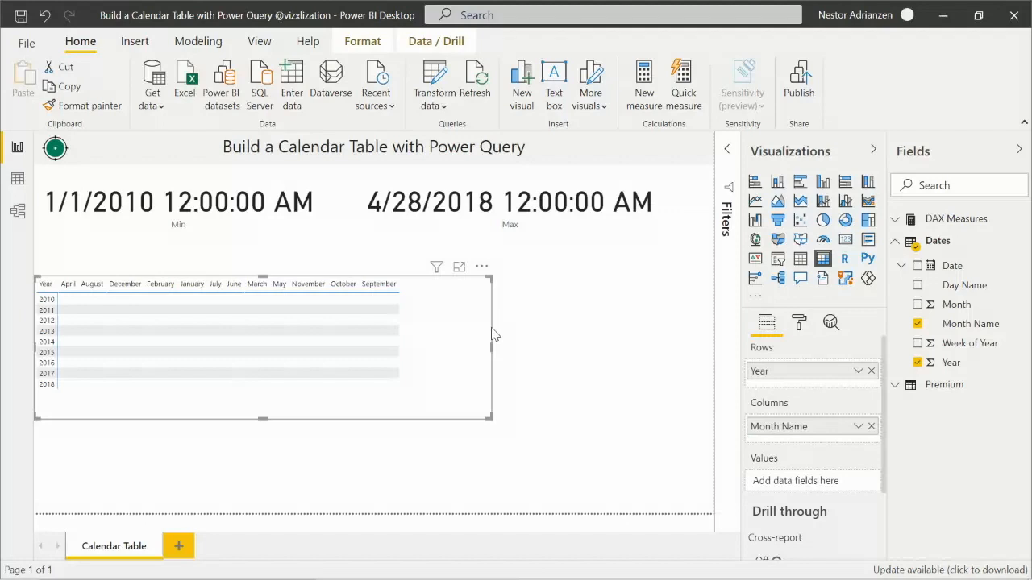
# Add the Premium measure from DAX Measures to the matrix values and widen the visual
pyautogui.click(944, 242)
pyautogui.click(960, 221)
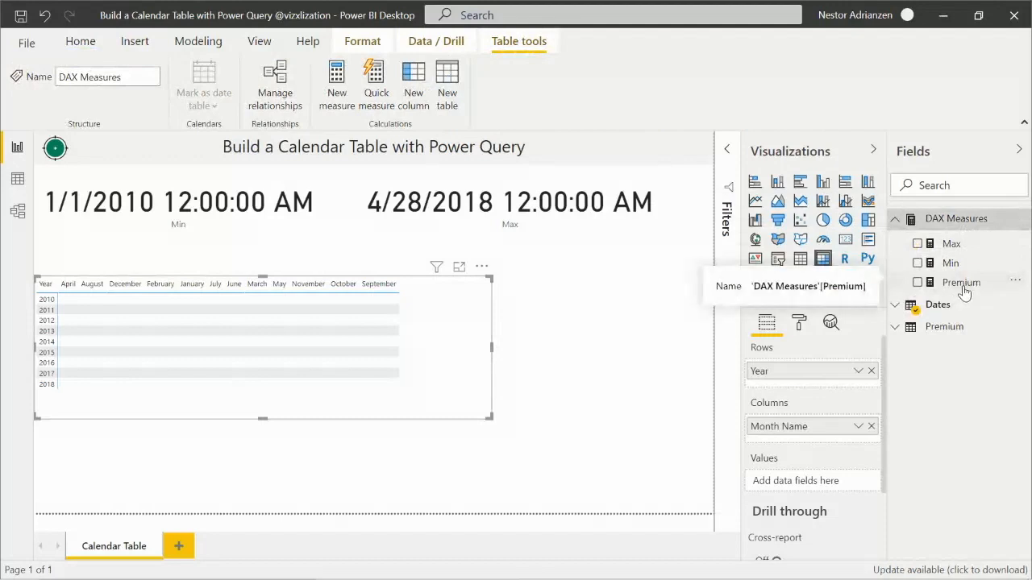
pyautogui.moveTo(324, 374); pyautogui.dragTo(292, 339)
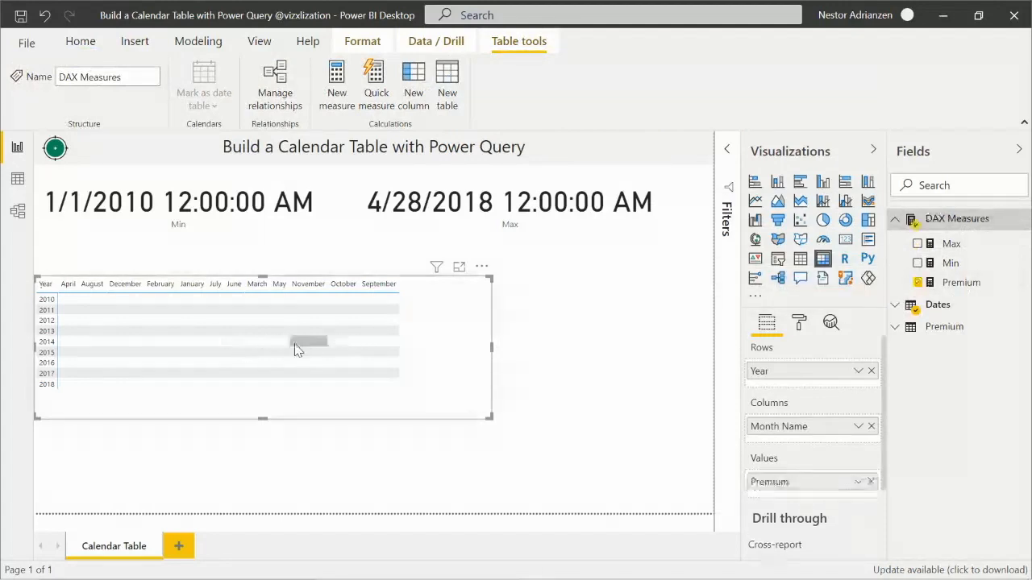
pyautogui.moveTo(495, 353); pyautogui.dragTo(569, 355)
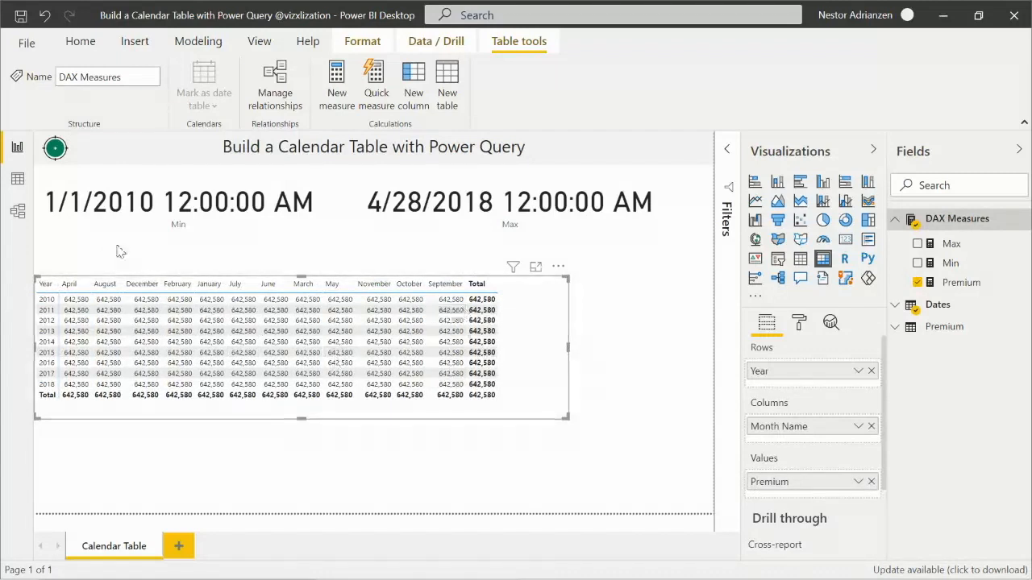
# Move the model tables closer together, relate Date in Dates to Claim Date in Premium, and return to the report
pyautogui.click(17, 211)
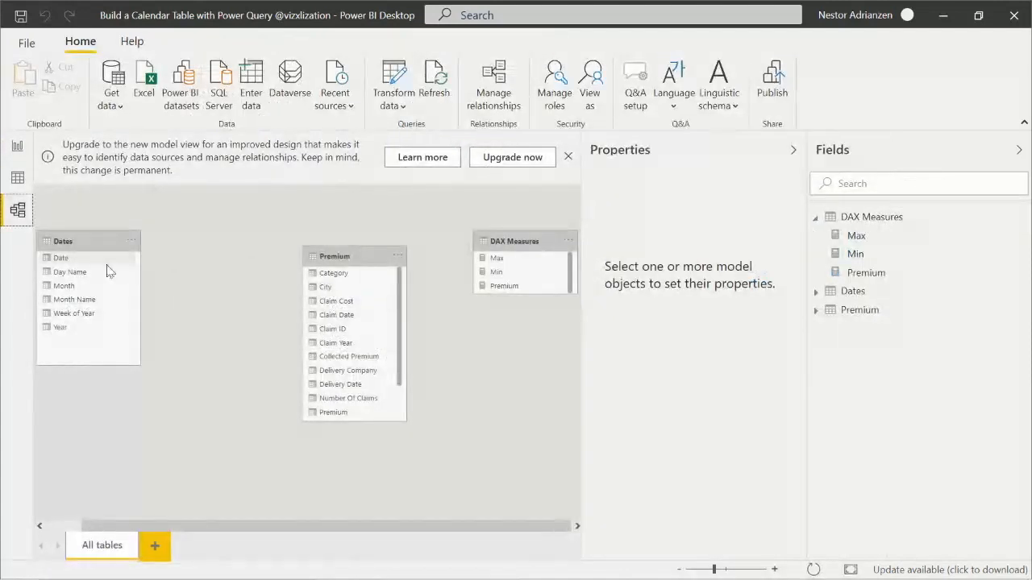
pyautogui.moveTo(362, 256); pyautogui.dragTo(254, 259)
pyautogui.moveTo(520, 241); pyautogui.dragTo(463, 240)
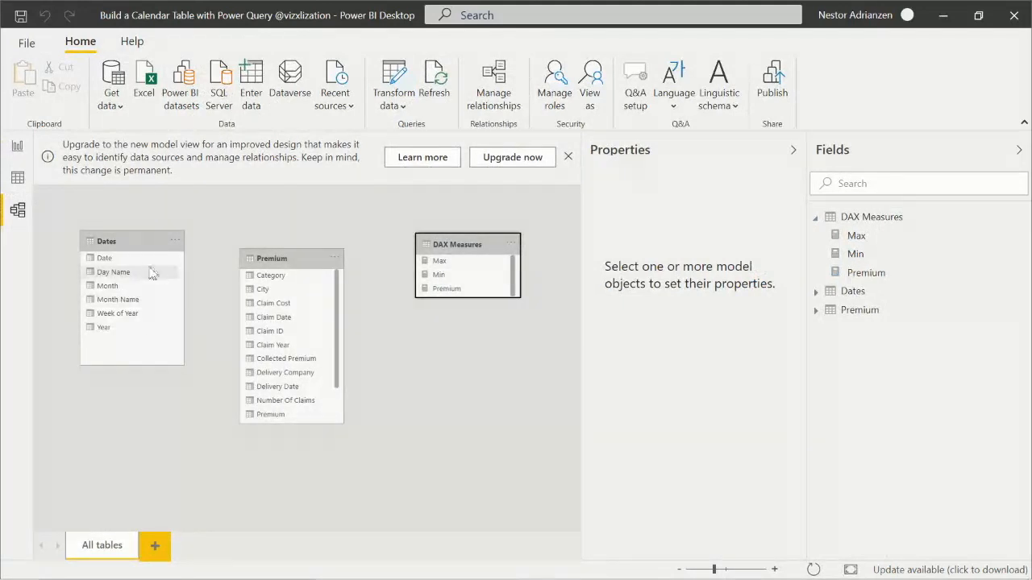
pyautogui.moveTo(153, 260); pyautogui.dragTo(275, 324)
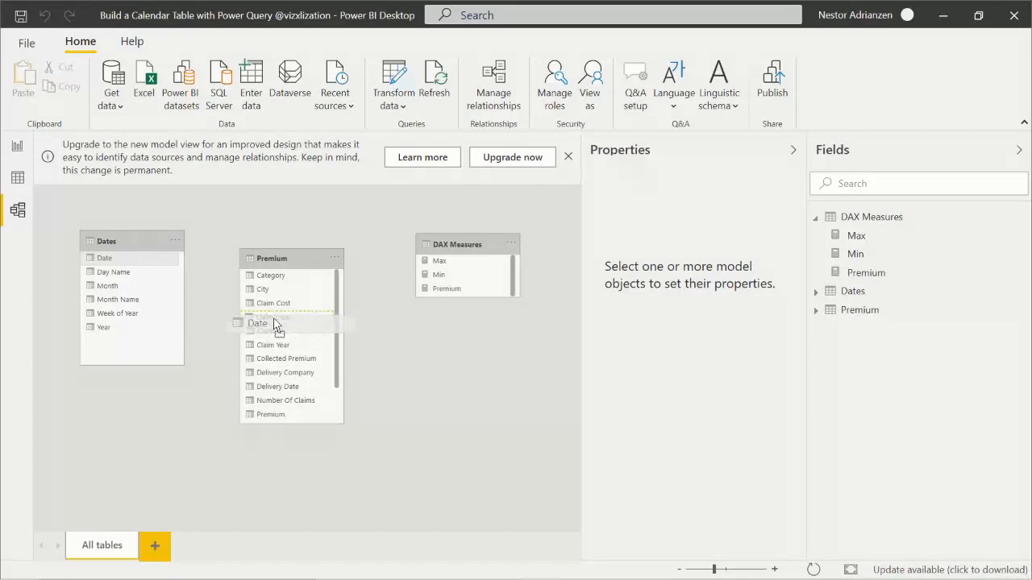
pyautogui.moveTo(275, 324); pyautogui.dragTo(275, 324)
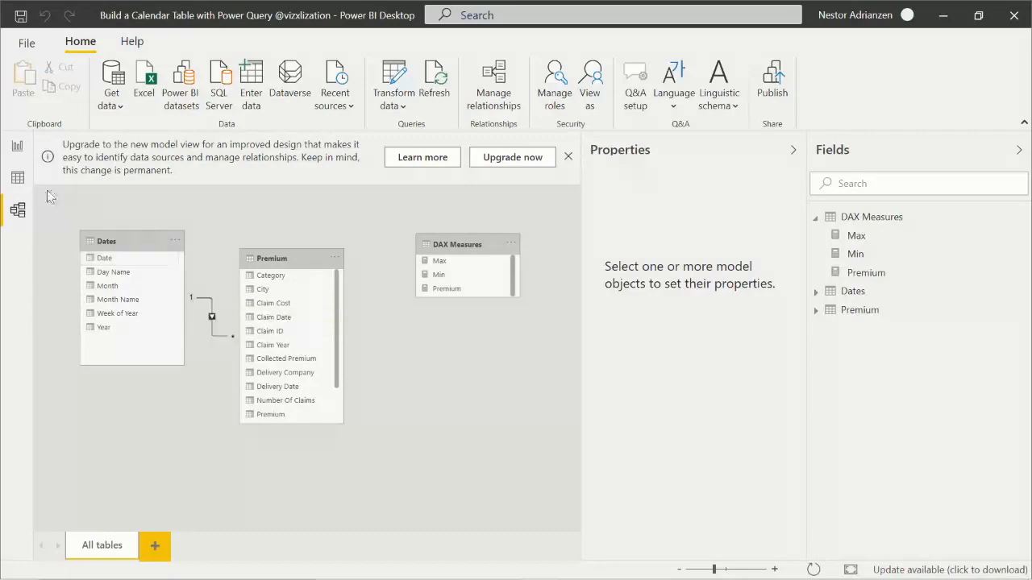
pyautogui.click(18, 147)
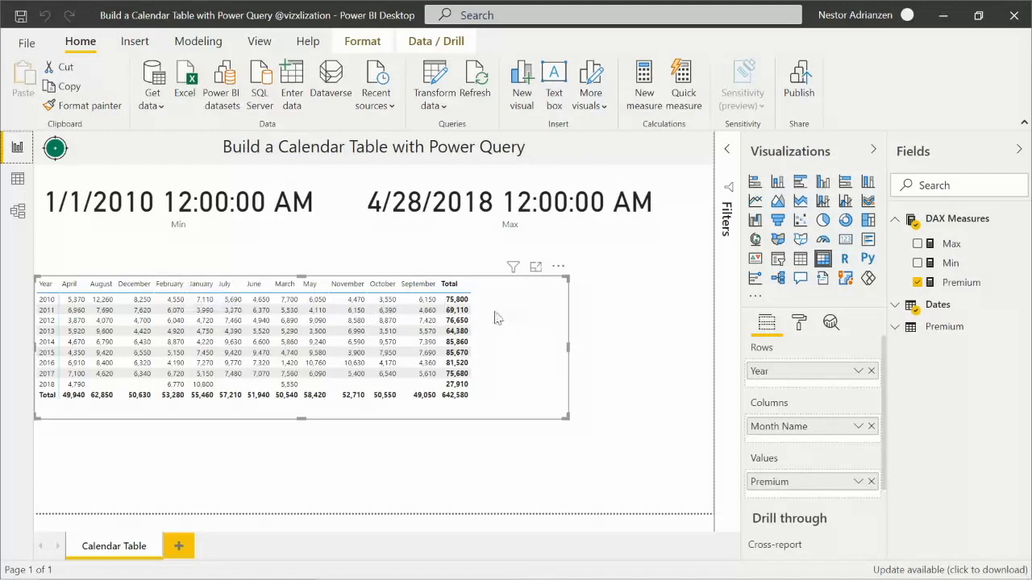
# Sort the Dates table's Month Name column by the Month column and return to the report
pyautogui.click(18, 179)
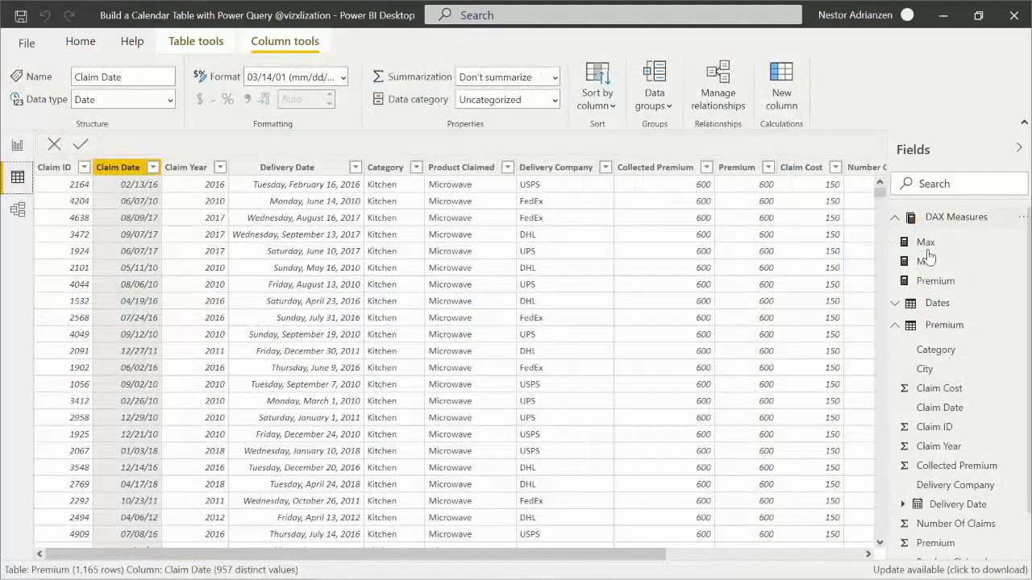
pyautogui.click(959, 221)
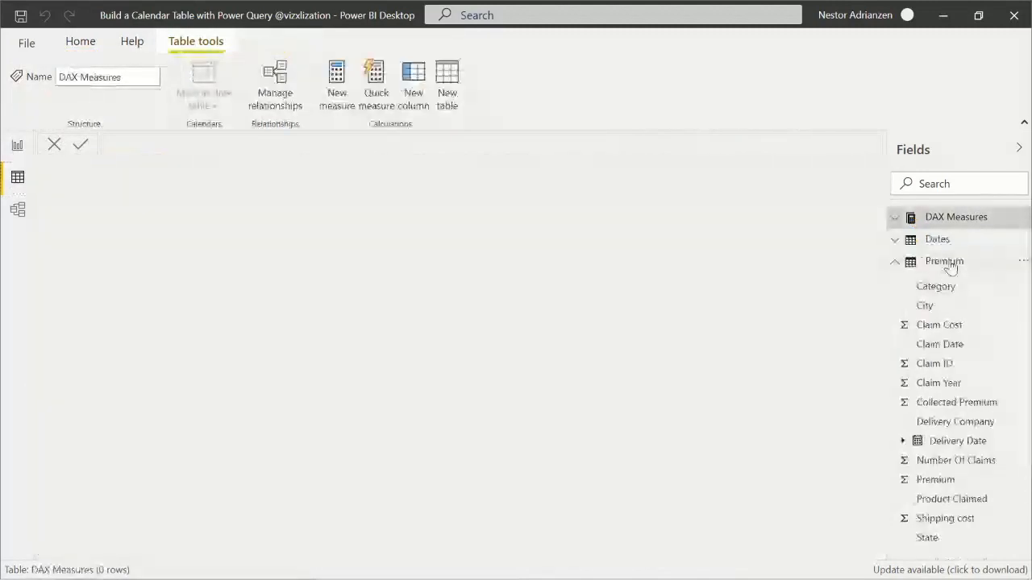
pyautogui.click(950, 264)
pyautogui.click(939, 239)
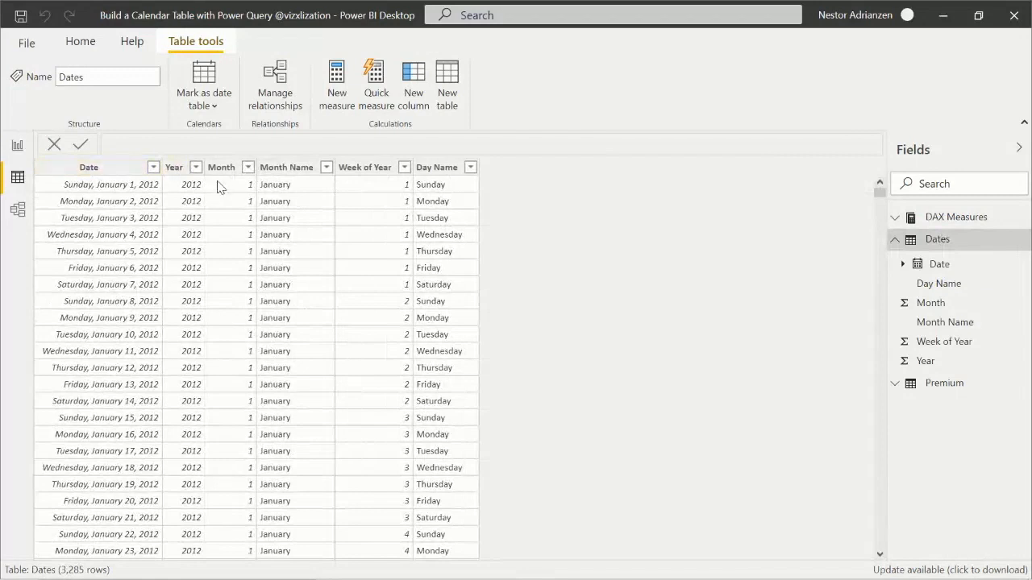
pyautogui.click(295, 173)
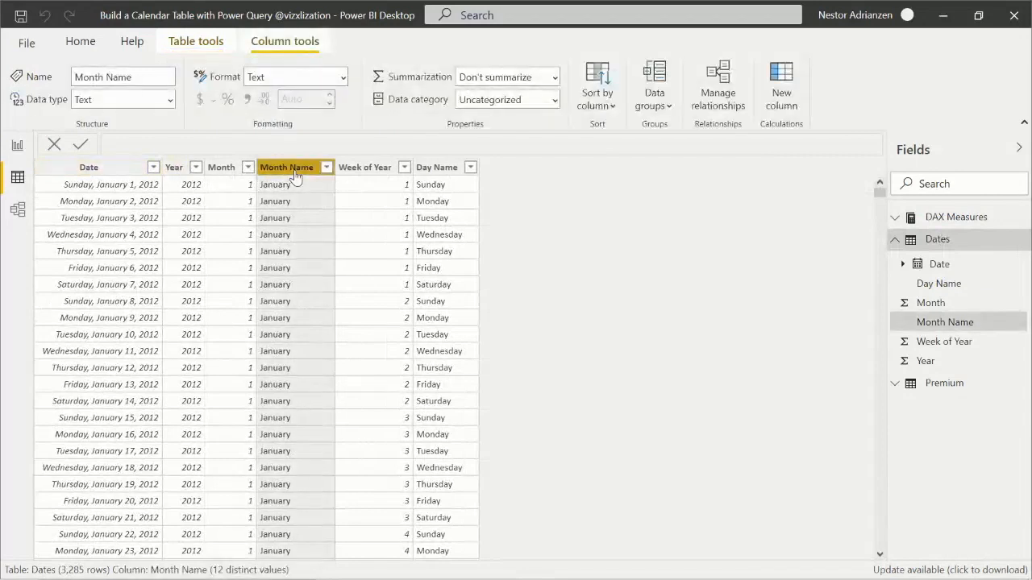
pyautogui.click(605, 107)
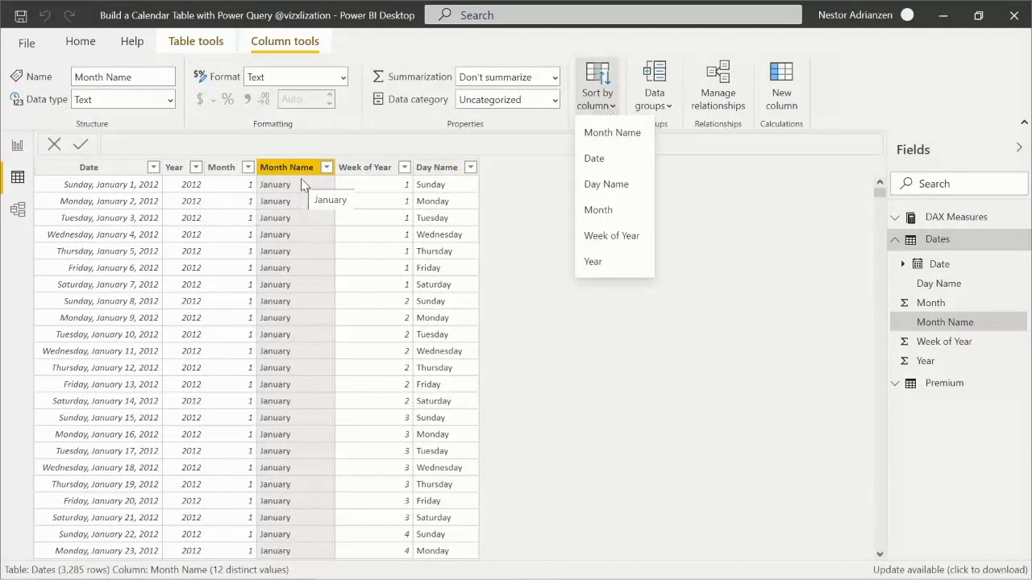
pyautogui.click(600, 210)
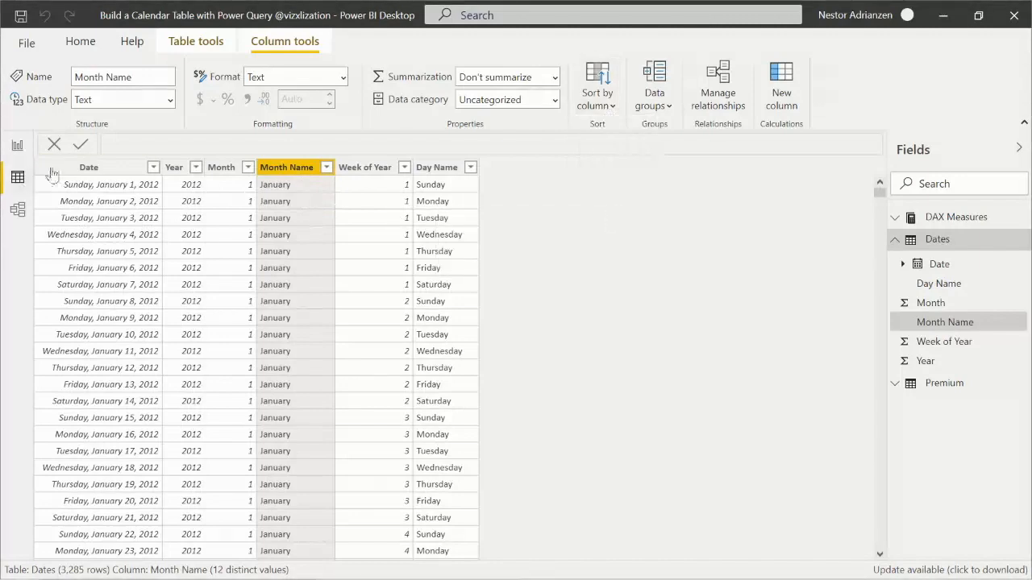
pyautogui.click(17, 146)
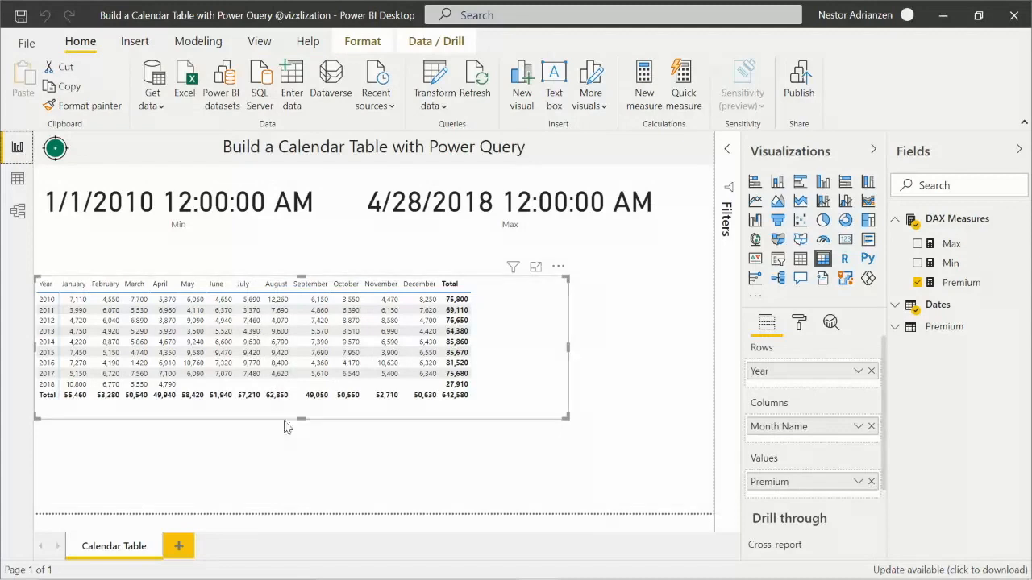